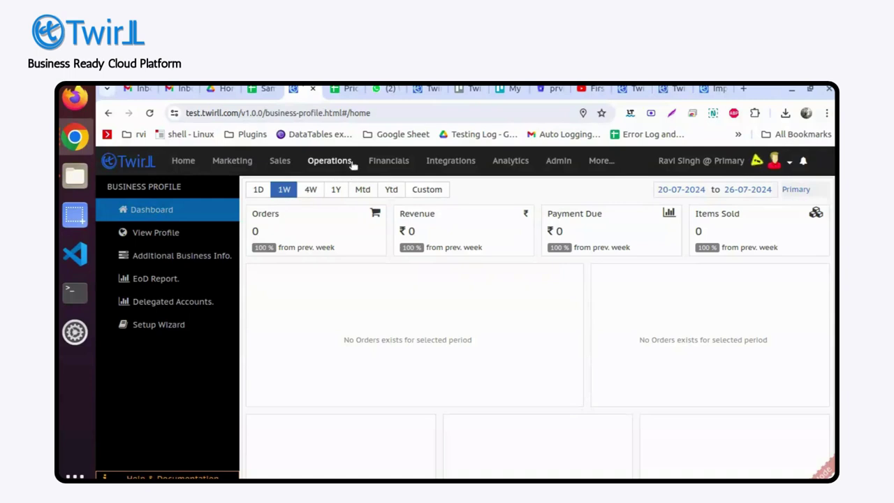
# Step: Open the Import Export Item page under Operations and view the sample file download options
pyautogui.click(327, 165)
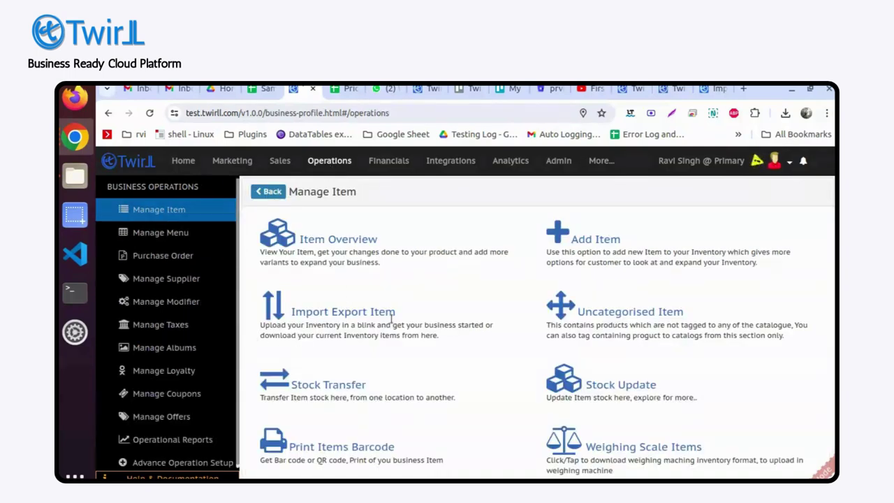
pyautogui.click(348, 317)
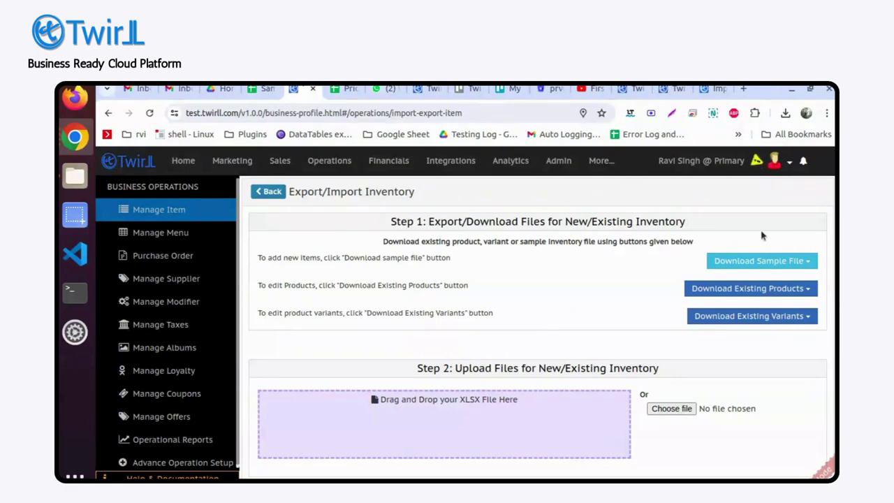
pyautogui.click(813, 262)
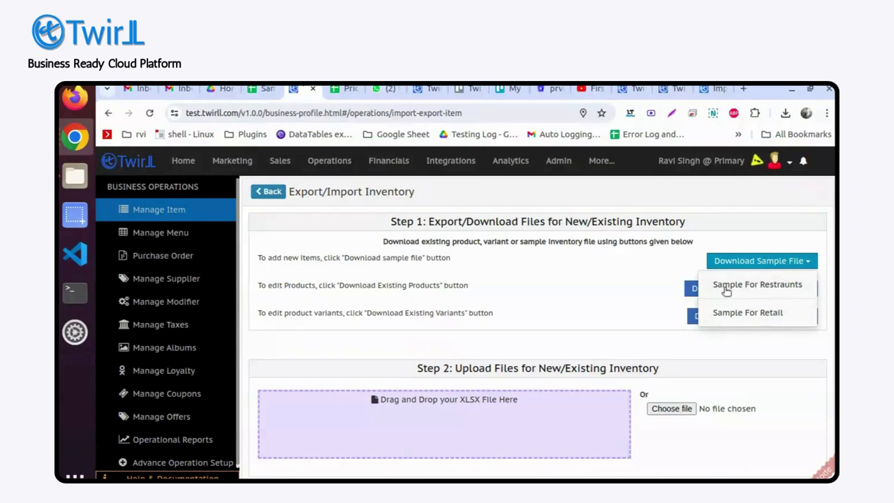
pyautogui.click(724, 219)
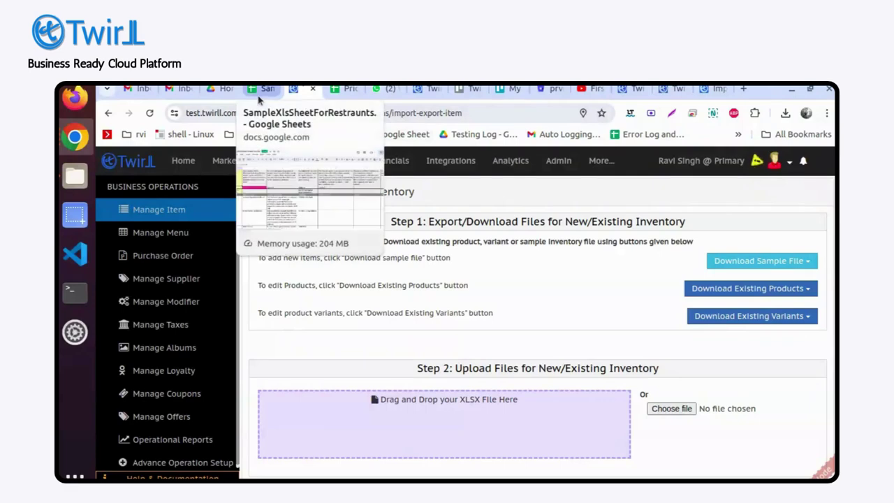
# Step: Switch to the SampleXlsSheetForRestraunts spreadsheet in Google Sheets and select the instruction row labels in A1:A3
pyautogui.click(262, 90)
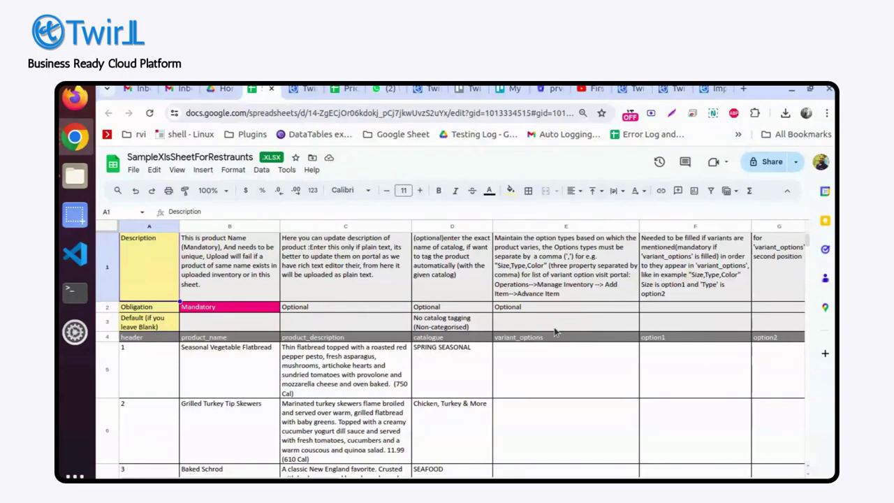
pyautogui.press('Down')
pyautogui.press('Up')
pyautogui.hotkey('shift', 'Down')
pyautogui.hotkey('shift', 'Down')
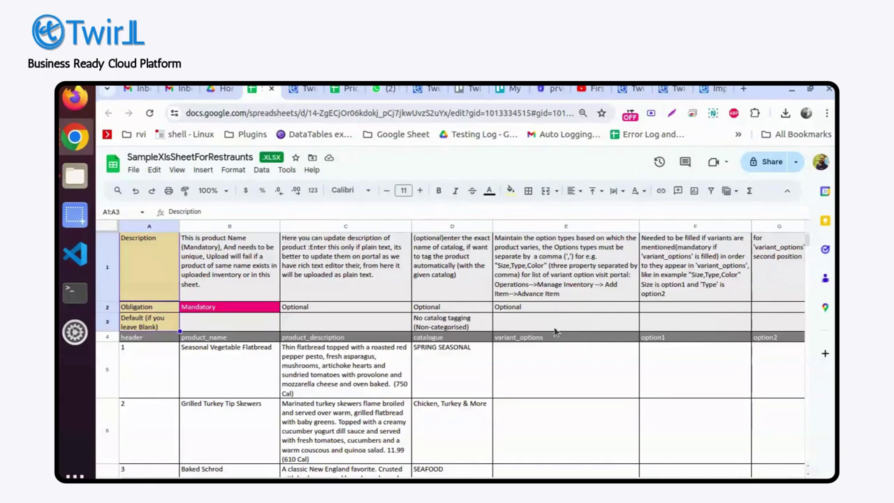
# Step: Examine the description and obligation rows across the columns from product_name to selling_price
pyautogui.press('Right')
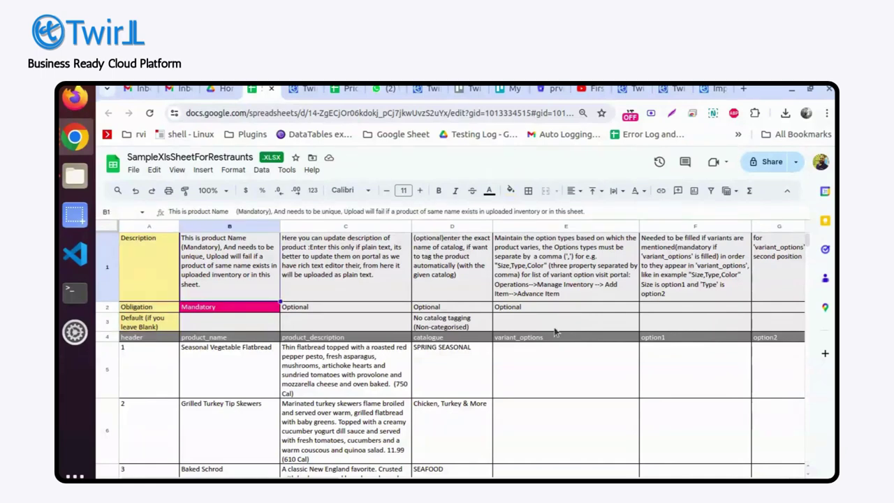
pyautogui.press('Right')
pyautogui.press('Right')
pyautogui.press('Right')
pyautogui.press('Right')
pyautogui.press('Right')
pyautogui.press('Right')
pyautogui.press('Right')
pyautogui.press('Right')
pyautogui.press('Right')
pyautogui.press('Down')
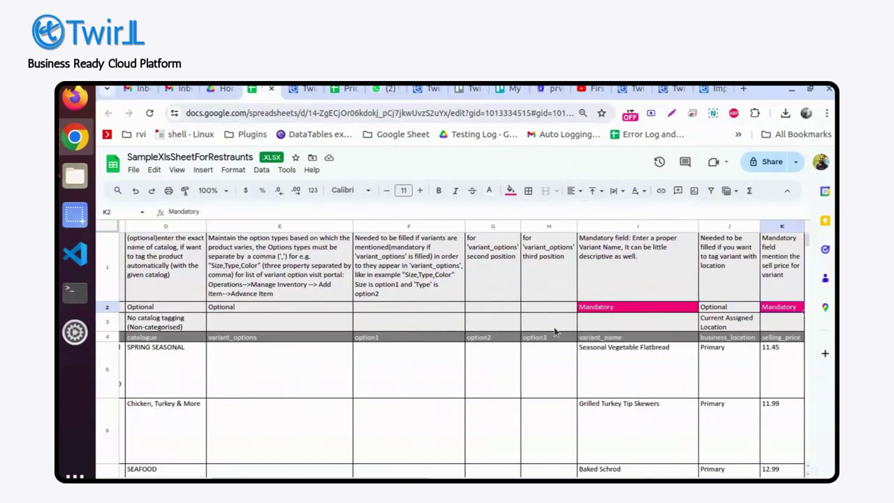
pyautogui.press('Left')
pyautogui.press('Left')
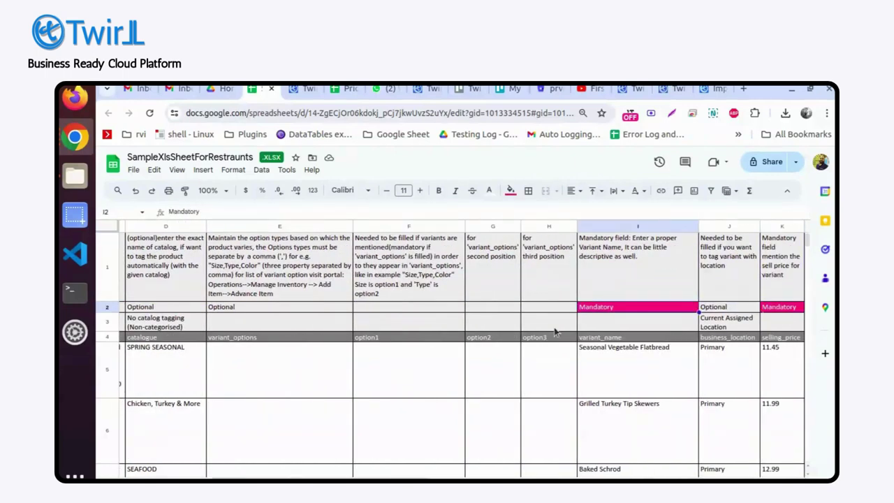
pyautogui.press('Left')
pyautogui.press('Left')
pyautogui.press('Left')
pyautogui.press('Left')
pyautogui.press('Left')
pyautogui.press('Left')
pyautogui.press('Left')
pyautogui.press('Left')
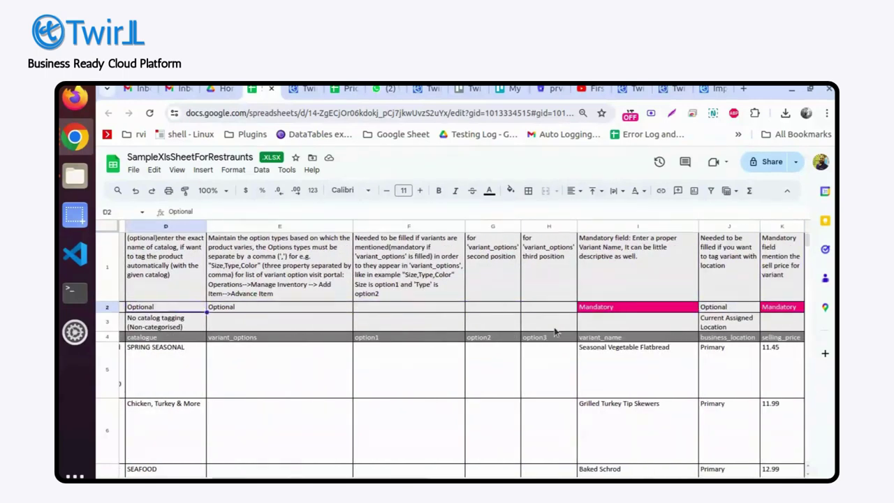
# Step: Examine the obligation row for mandatory and optional fields through to the upload note in column T, returning to column A
pyautogui.press('Right')
pyautogui.press('Right')
pyautogui.press('Right')
pyautogui.press('Right')
pyautogui.press('Right')
pyautogui.press('Right')
pyautogui.press('Right')
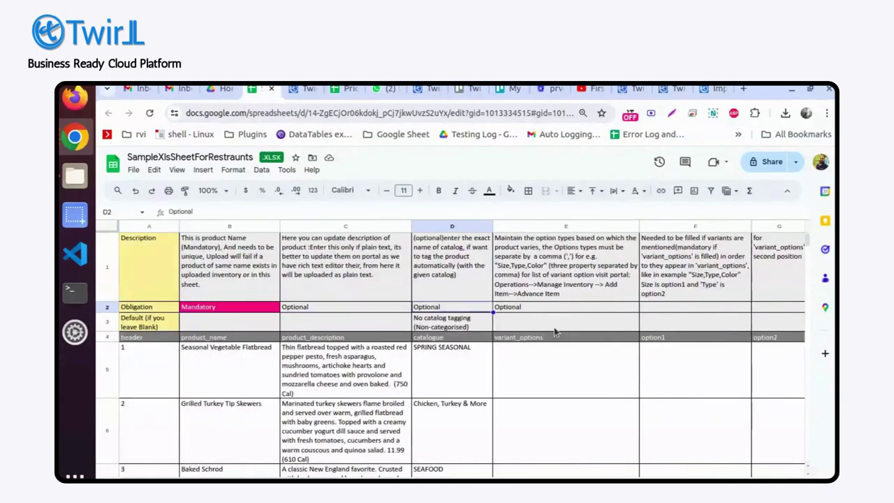
pyautogui.press('Right')
pyautogui.press('Right')
pyautogui.press('Right')
pyautogui.press('Right')
pyautogui.press('Right')
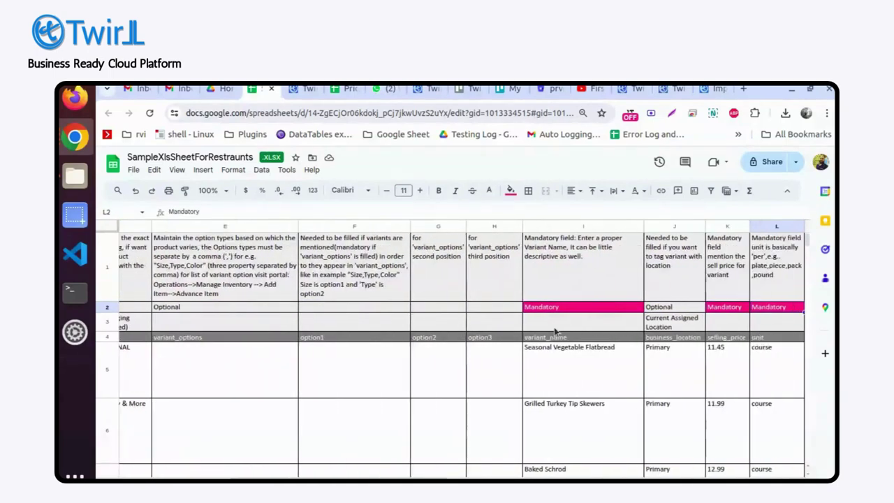
pyautogui.press('Right')
pyautogui.press('Right')
pyautogui.press('Right')
pyautogui.press('Right')
pyautogui.press('Right')
pyautogui.press('Right')
pyautogui.press('Right')
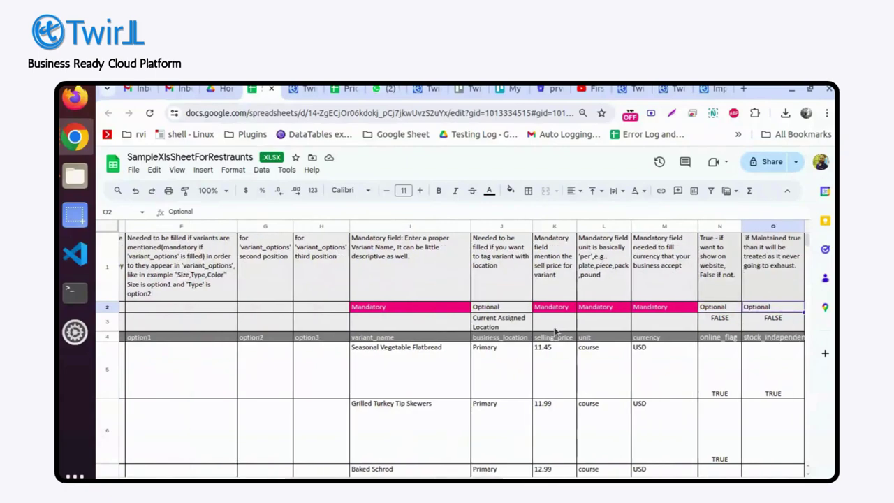
pyautogui.press('Right')
pyautogui.press('Left')
pyautogui.press('Left')
pyautogui.press('Left')
pyautogui.press('Left')
pyautogui.press('Left')
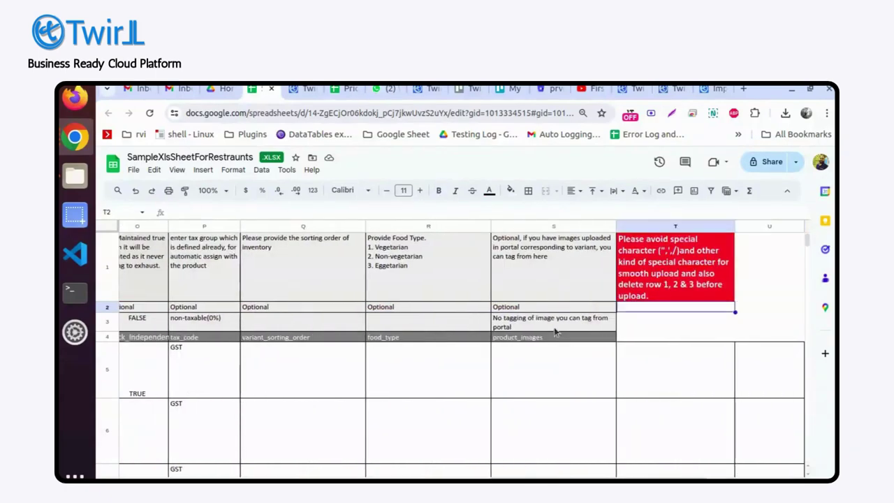
pyautogui.hotkey('ctrl', 'Left')
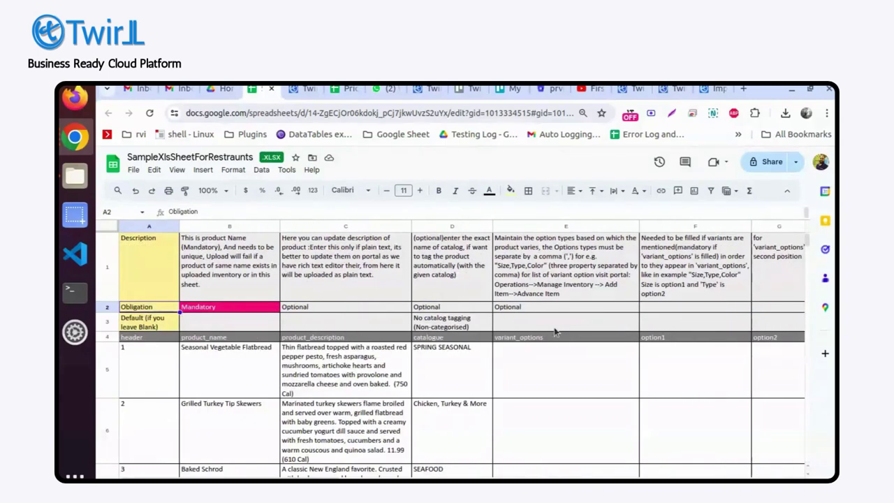
# Step: Review the column header names in row 4, highlighting them from product_name through selling_price
pyautogui.press('Up')
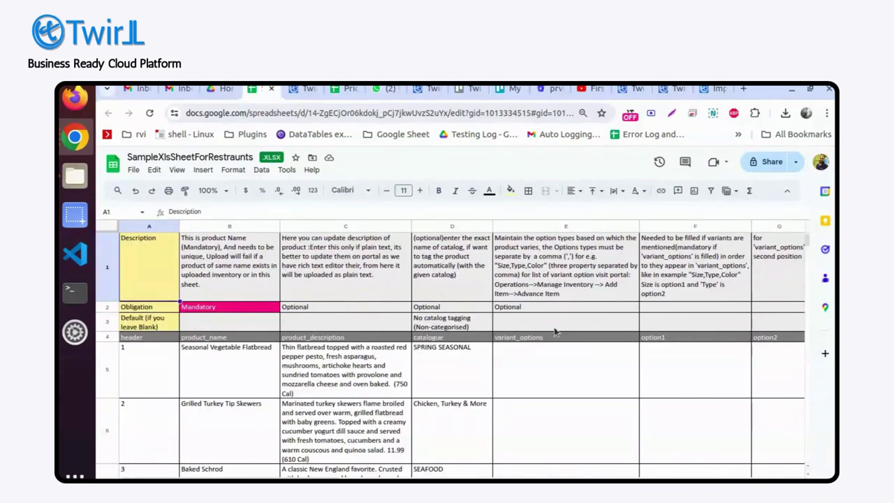
pyautogui.press('Right')
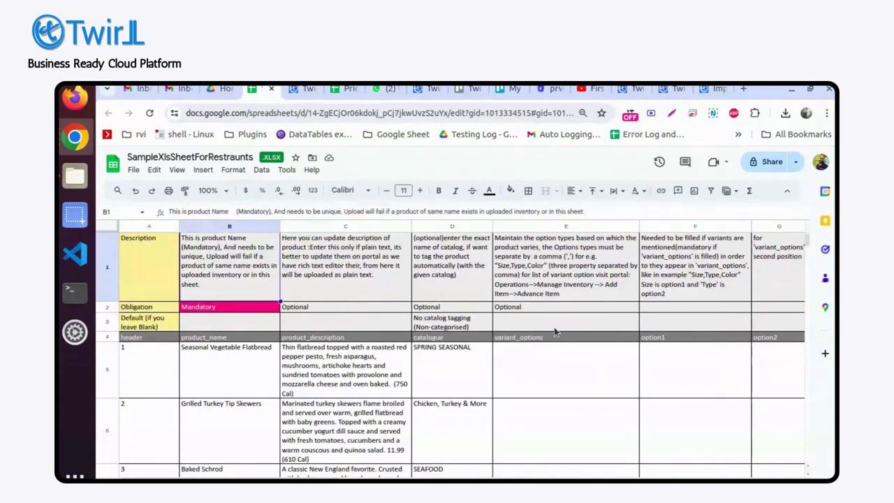
pyautogui.press('Down')
pyautogui.press('Down')
pyautogui.press('Down')
pyautogui.hotkey('shift', 'Right')
pyautogui.hotkey('shift', 'Right')
pyautogui.hotkey('shift', 'Right')
pyautogui.hotkey('shift', 'Right')
pyautogui.hotkey('shift', 'Right')
pyautogui.hotkey('shift', 'Right')
pyautogui.hotkey('shift', 'Right')
pyautogui.hotkey('shift', 'Right')
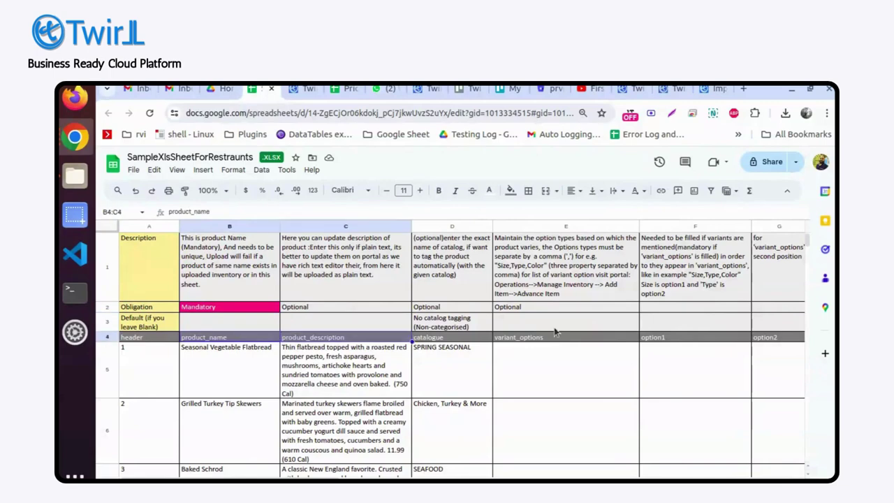
pyautogui.hotkey('shift', 'Right')
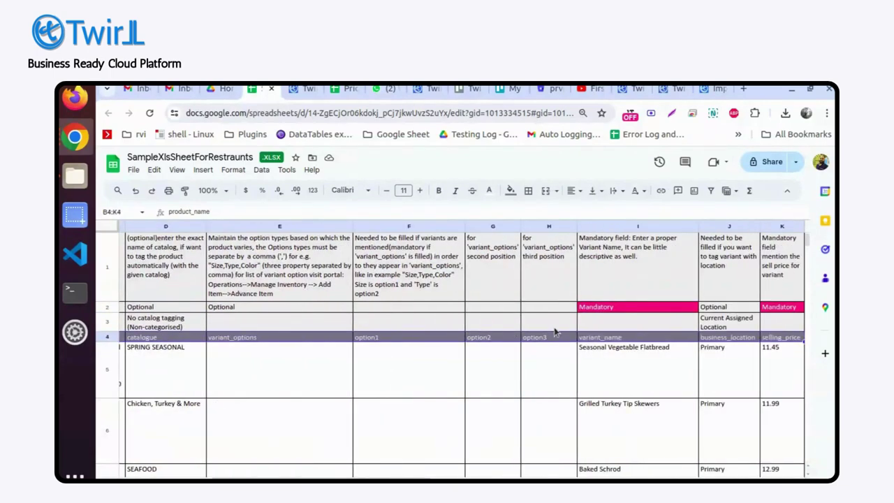
pyautogui.hotkey('shift', 'Left')
pyautogui.hotkey('shift', 'Left')
pyautogui.hotkey('shift', 'Left')
pyautogui.hotkey('shift', 'Left')
pyautogui.hotkey('shift', 'Left')
pyautogui.hotkey('shift', 'Left')
pyautogui.hotkey('shift', 'Left')
pyautogui.hotkey('shift', 'Left')
pyautogui.hotkey('shift', 'Left')
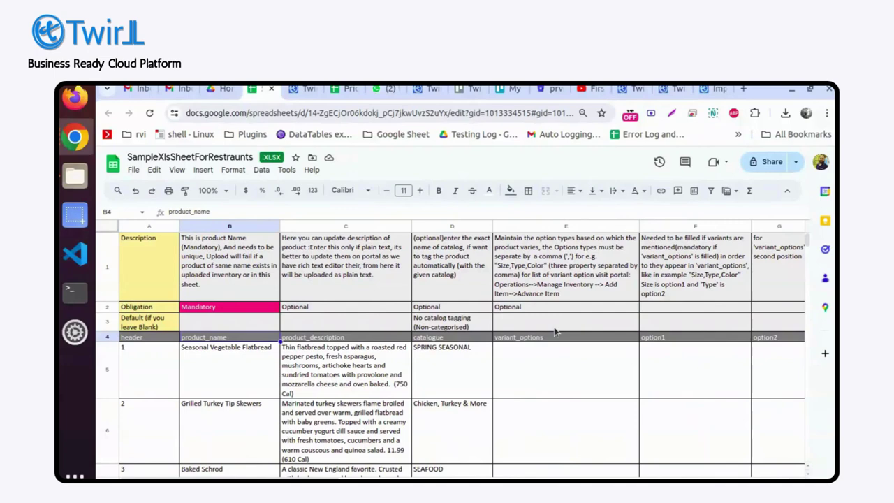
# Step: Review the first item's name, description and catalogue cells, visit the Twirll import page and return to the spreadsheet
pyautogui.press('Down')
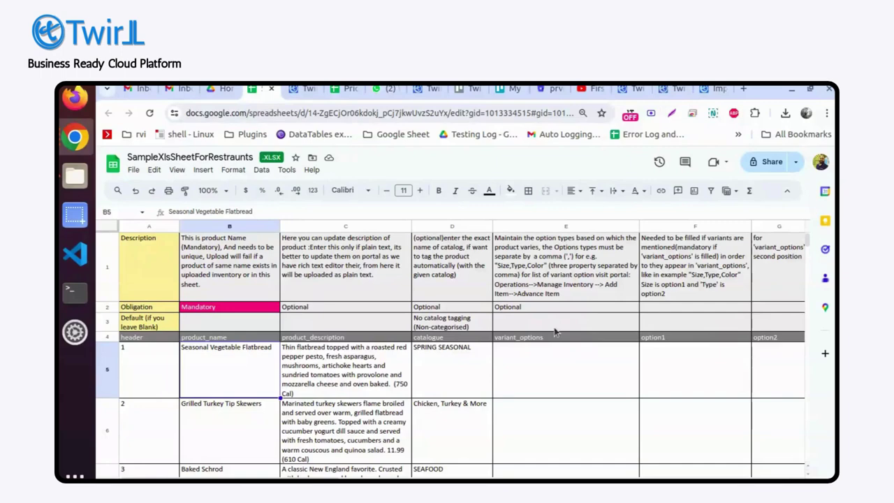
pyautogui.press('Right')
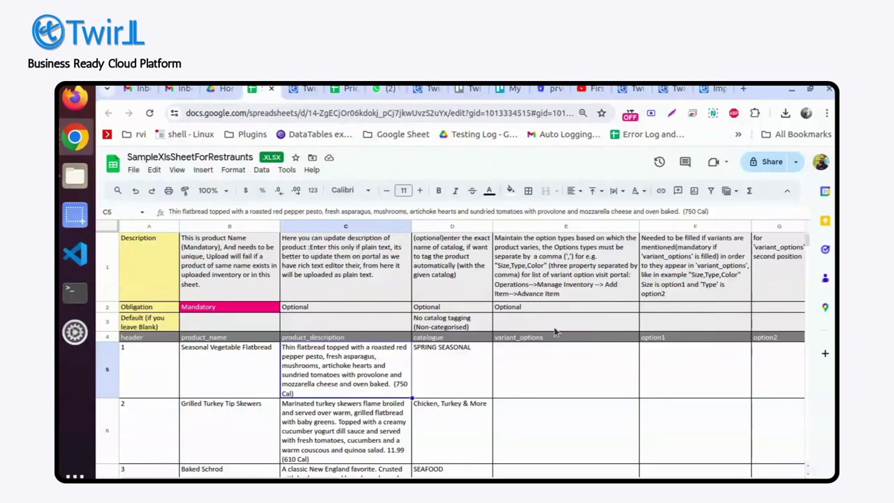
pyautogui.press('Right')
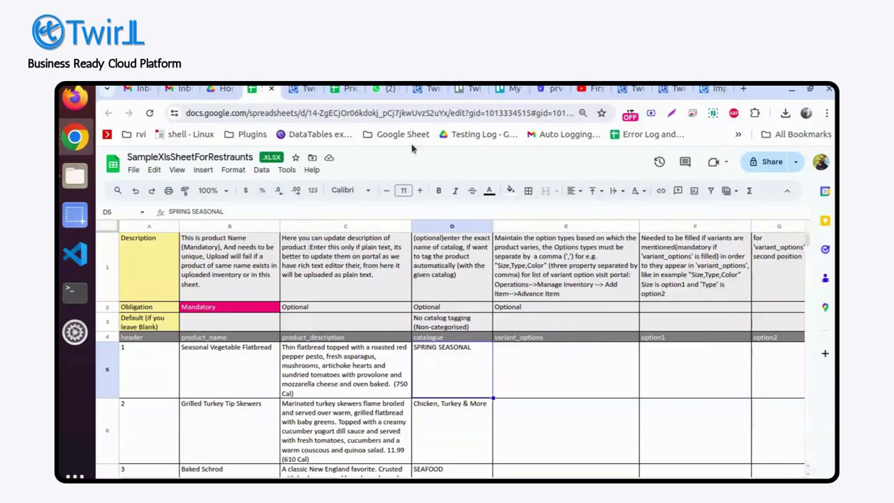
pyautogui.click(300, 90)
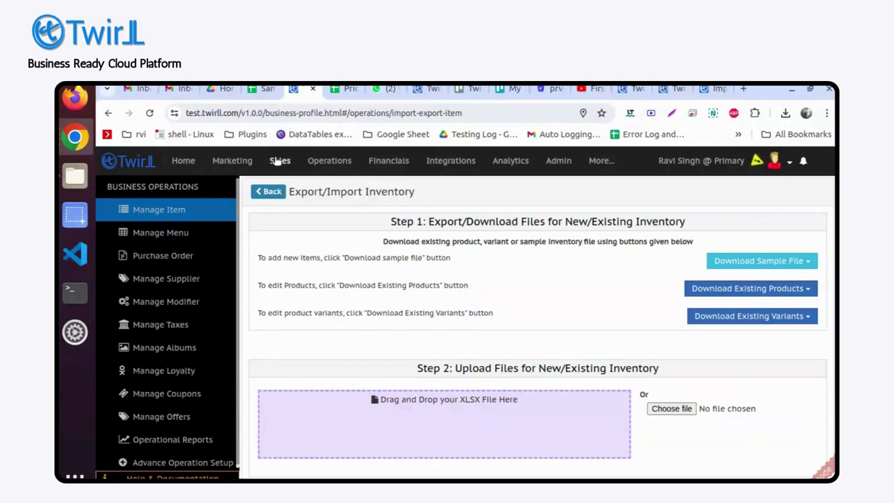
pyautogui.click(255, 89)
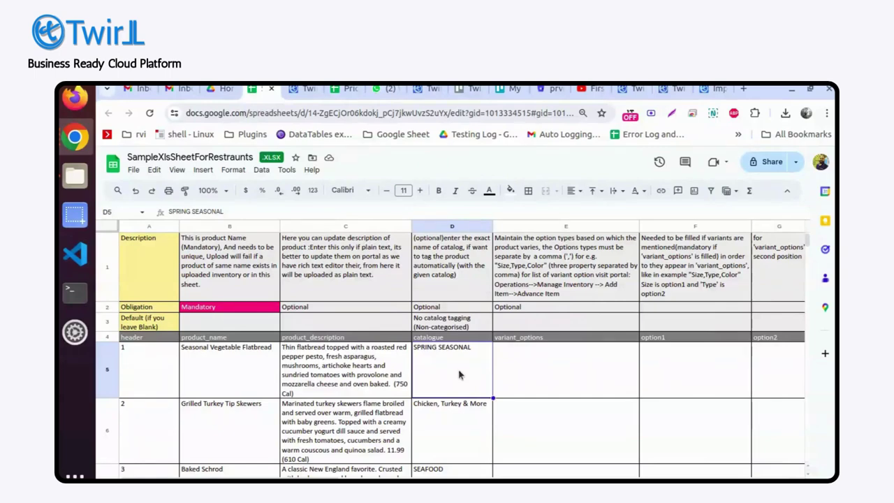
# Step: Highlight the variant_options to option3 columns with the first two item rows, range E4:H6
pyautogui.press('Right')
pyautogui.press('Right')
pyautogui.press('Right')
pyautogui.press('Right')
pyautogui.press('Right')
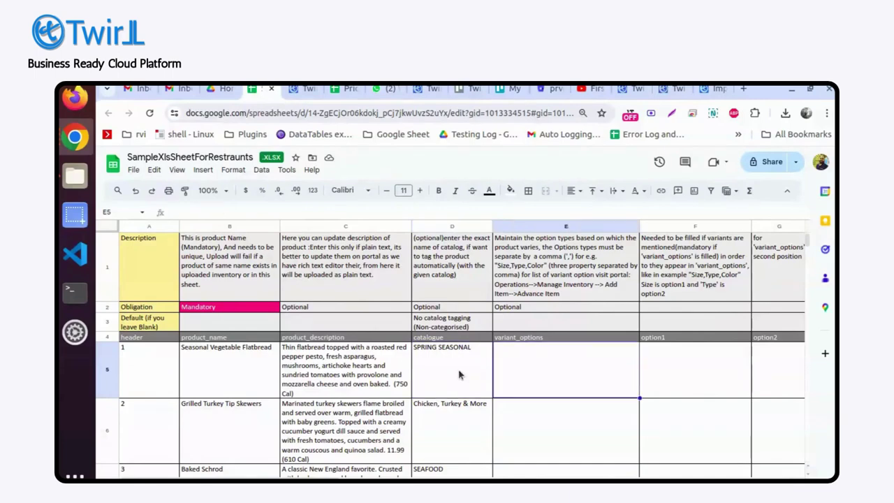
pyautogui.press('Left')
pyautogui.press('Left')
pyautogui.press('Left')
pyautogui.press('Left')
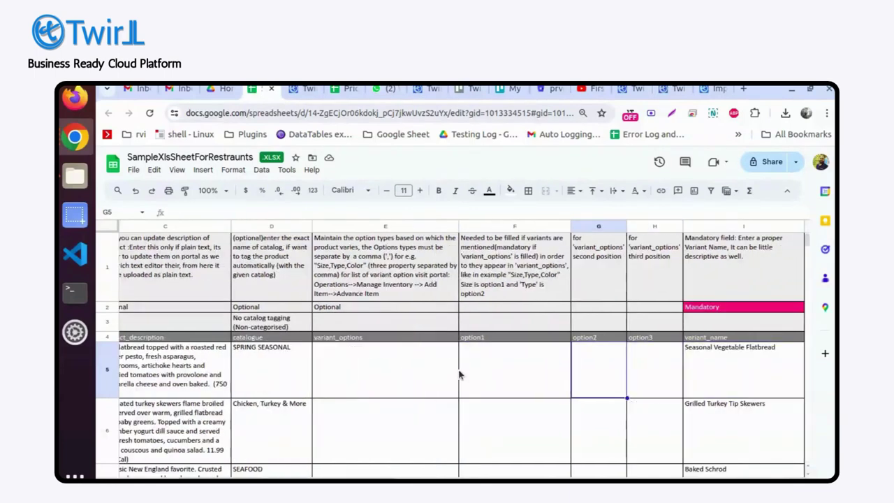
pyautogui.press('Up')
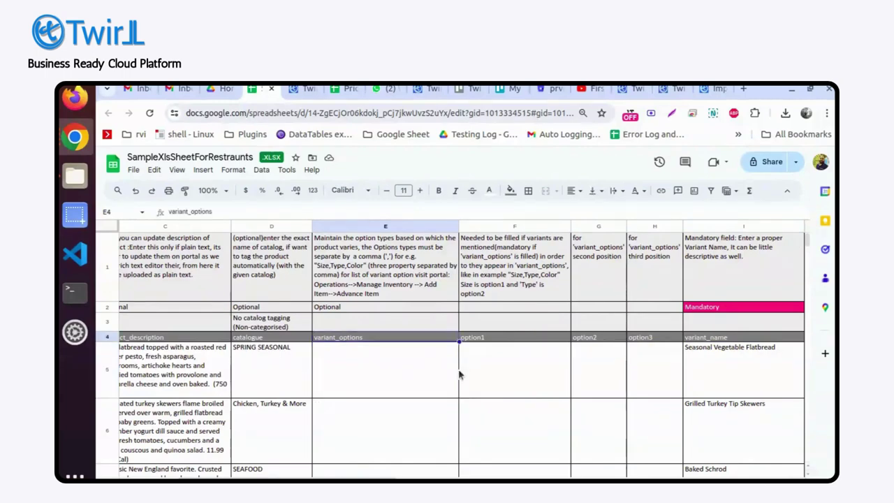
pyautogui.hotkey('shift', 'Right')
pyautogui.hotkey('shift', 'Right')
pyautogui.hotkey('shift', 'Right')
pyautogui.hotkey('shift', 'Down')
pyautogui.hotkey('shift', 'Down')
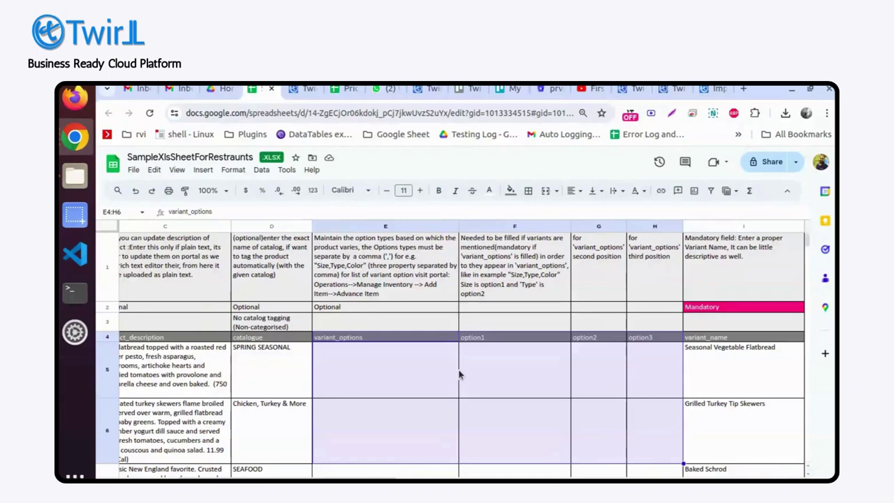
# Step: Enter Size as the first item's variant option, with Family in F5 and Small in F6 as option1 values
pyautogui.click(397, 378)
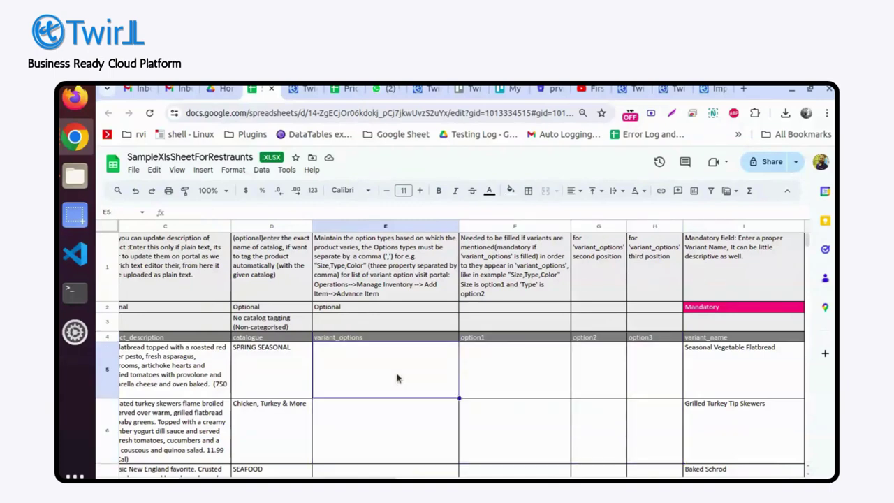
pyautogui.write('Size')
pyautogui.press('Tab')
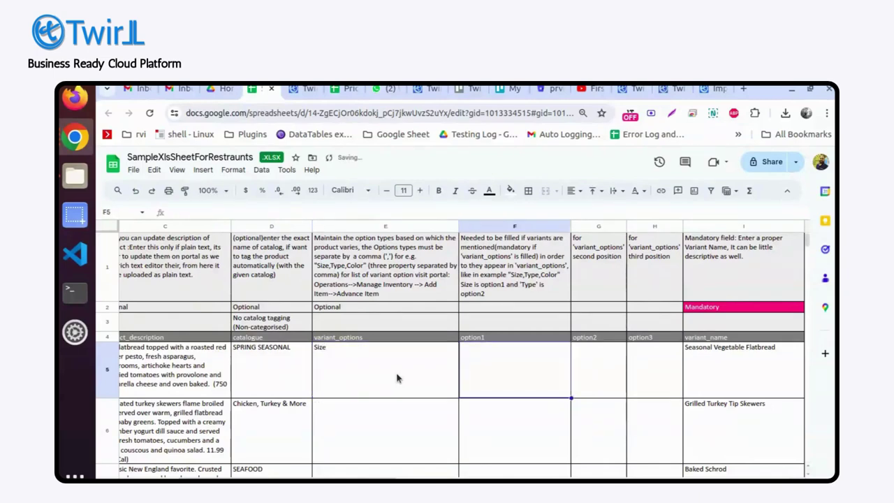
pyautogui.write('Famili')
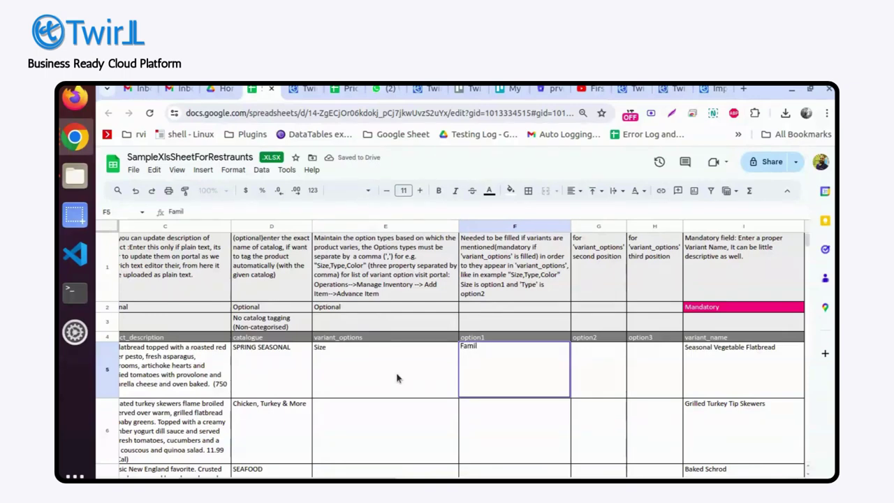
pyautogui.press('BackSpace')
pyautogui.write('y')
pyautogui.press('Return')
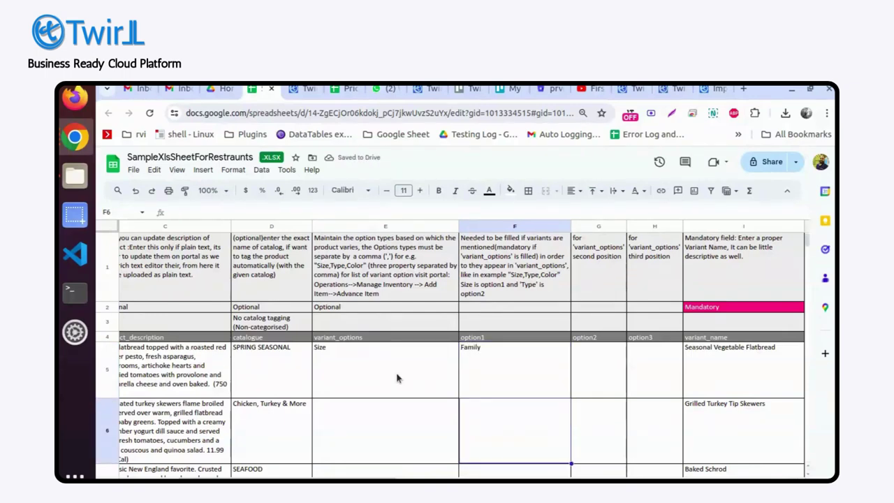
pyautogui.write('Small')
pyautogui.press('Return')
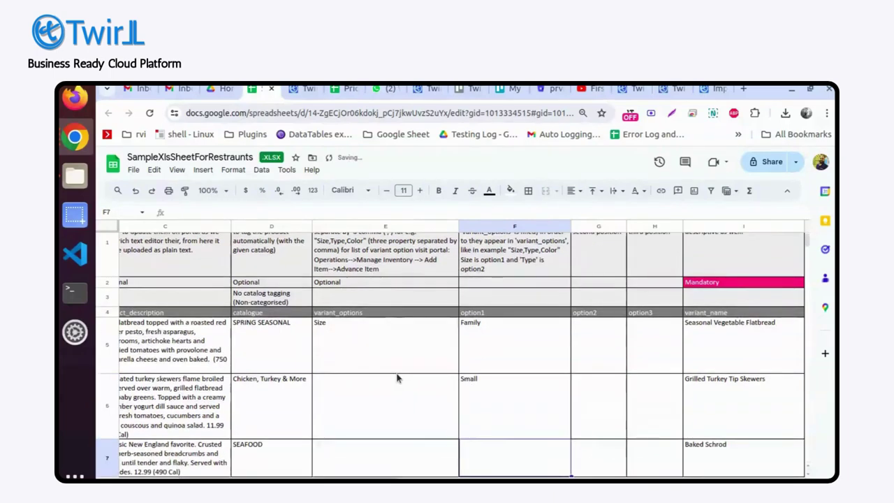
# Step: Highlight the Size option with its Family and Small values in E5:F6, and check the variant names in I5 and I6
pyautogui.press('Up')
pyautogui.press('Up')
pyautogui.press('Left')
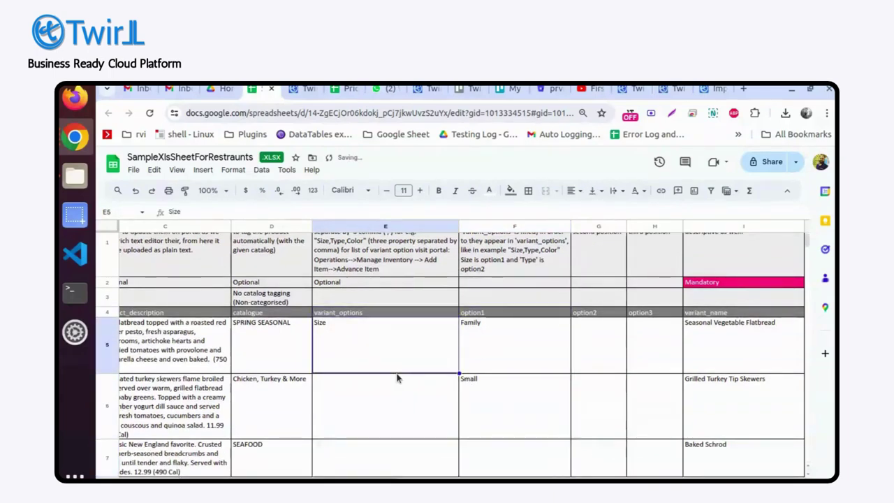
pyautogui.hotkey('shift', 'Right')
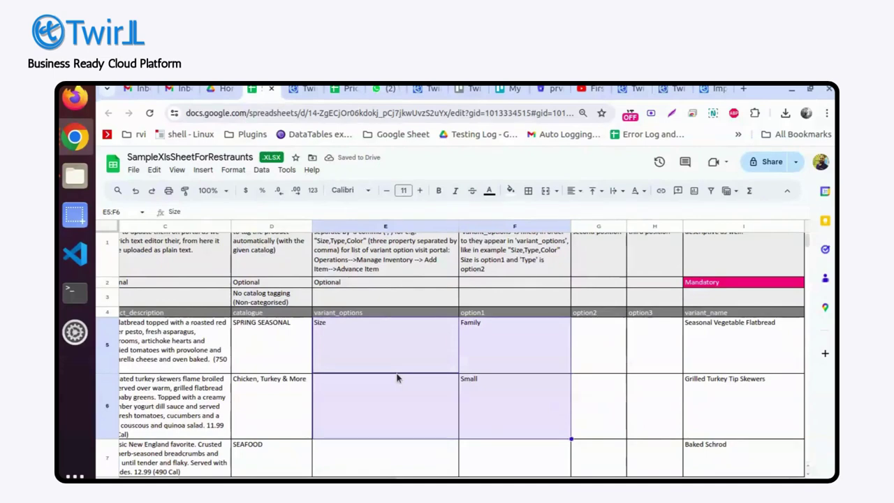
pyautogui.press('Right')
pyautogui.press('Right')
pyautogui.press('Right')
pyautogui.press('Right')
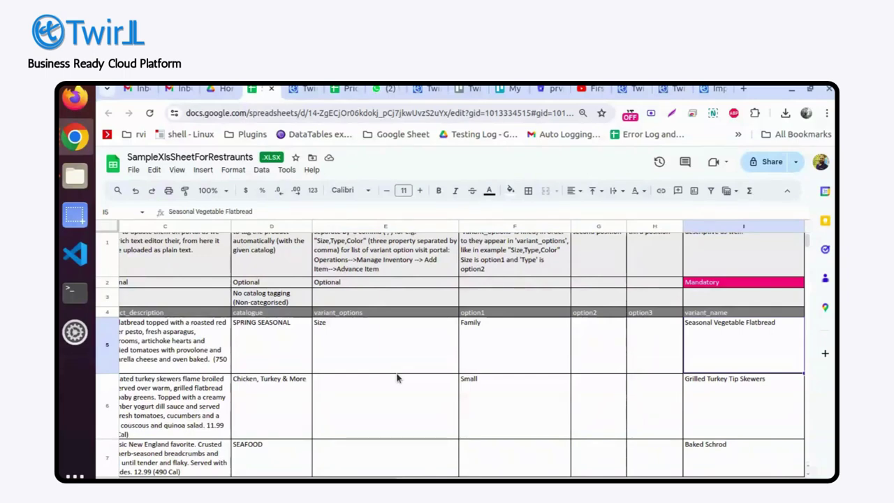
pyautogui.press('Down')
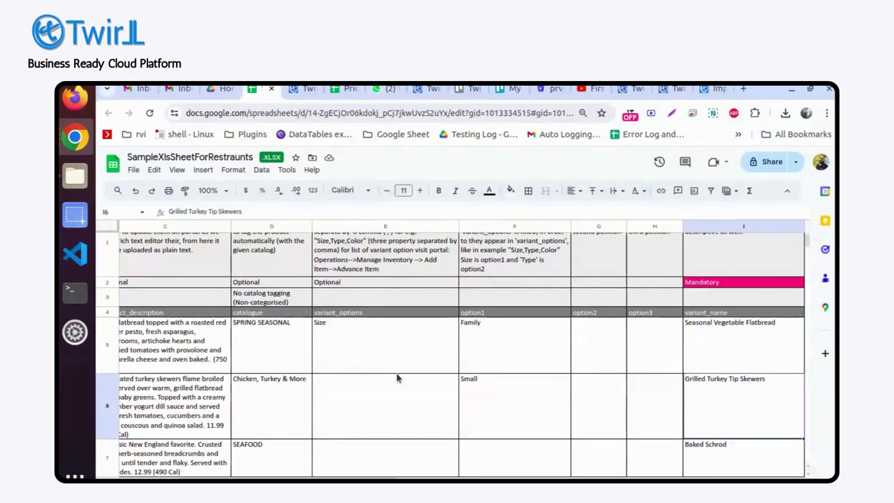
# Step: Clear the second item's header, product name, description and catalogue cells, range A6:D6
pyautogui.press('Left')
pyautogui.press('Left')
pyautogui.press('Left')
pyautogui.press('Left')
pyautogui.press('Left')
pyautogui.press('Left')
pyautogui.press('Left')
pyautogui.press('Left')
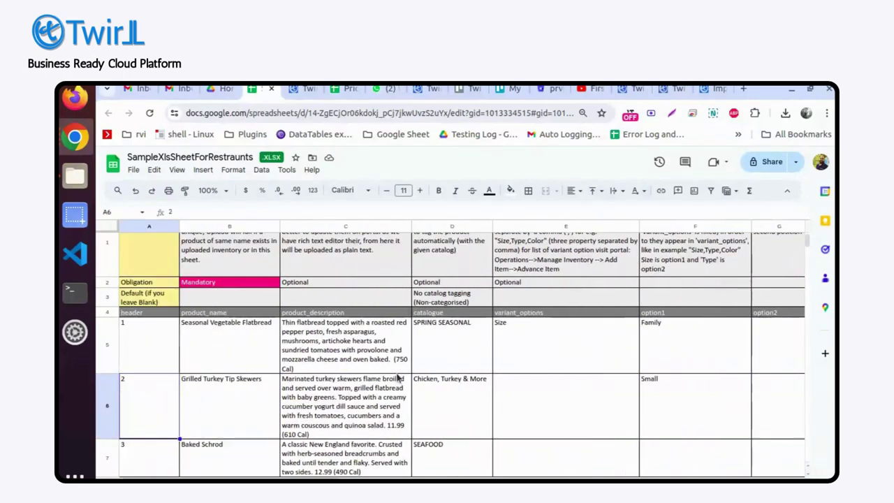
pyautogui.hotkey('shift', 'Right')
pyautogui.hotkey('shift', 'Right')
pyautogui.hotkey('shift', 'Right')
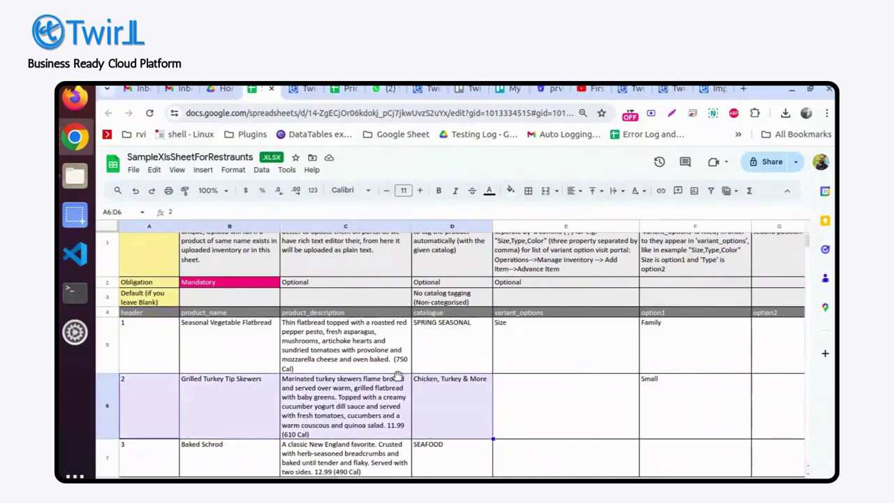
pyautogui.press('Delete')
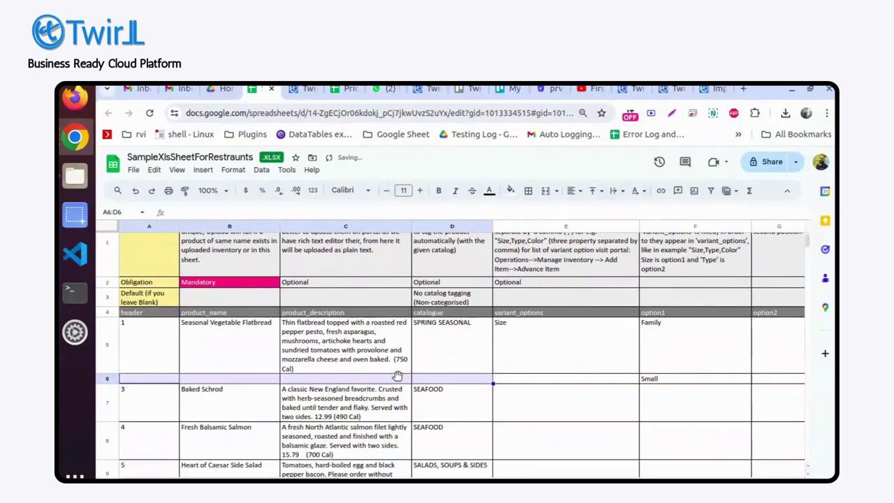
# Step: Copy the variant name Seasonal Vegetable Flatbread from I5 into I6, replacing Grilled Turkey Tip Skewers
pyautogui.press('Up')
pyautogui.press('Right')
pyautogui.press('Right')
pyautogui.press('Right')
pyautogui.press('Left')
pyautogui.press('Left')
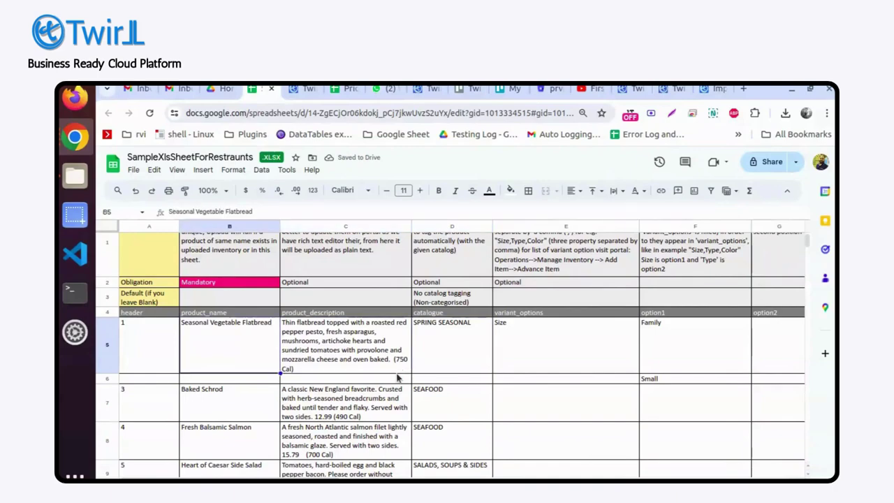
pyautogui.press('Right')
pyautogui.press('Right')
pyautogui.press('Right')
pyautogui.press('Right')
pyautogui.press('Right')
pyautogui.press('Right')
pyautogui.press('Right')
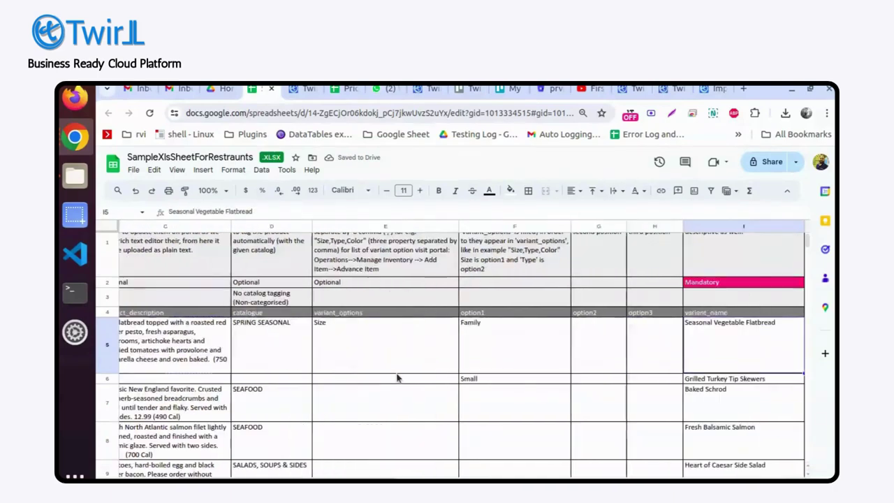
pyautogui.hotkey('ctrl', 'c')
pyautogui.press('Down')
pyautogui.hotkey('ctrl', 'v')
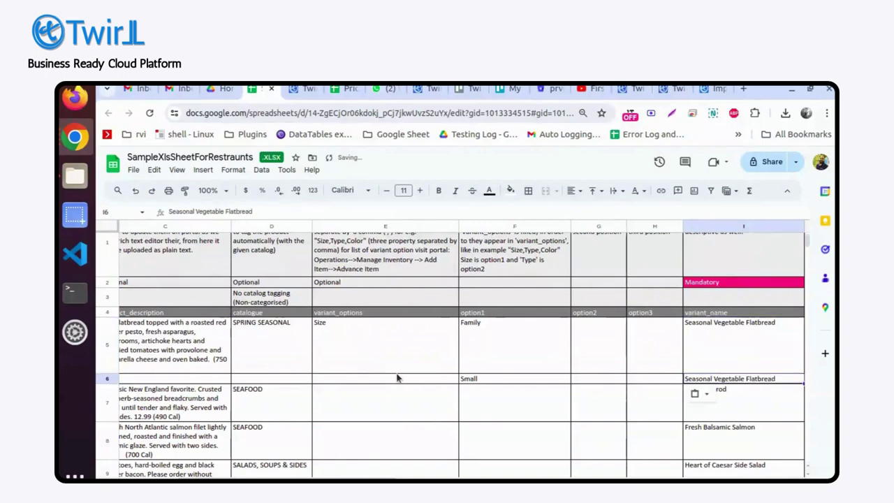
# Step: Extend the variant name in I6 to read Seasonal Vegetable Flatbread Small
pyautogui.press('Return')
pyautogui.write('S')
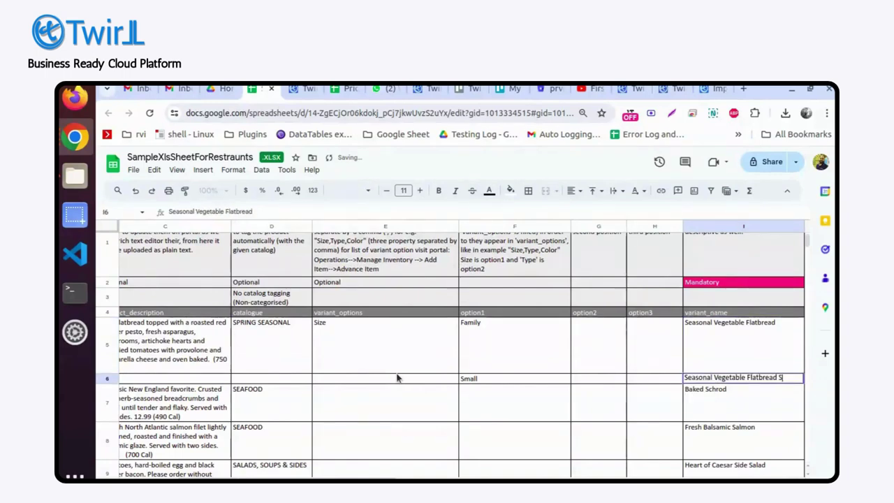
pyautogui.write('amll')
pyautogui.press('Return')
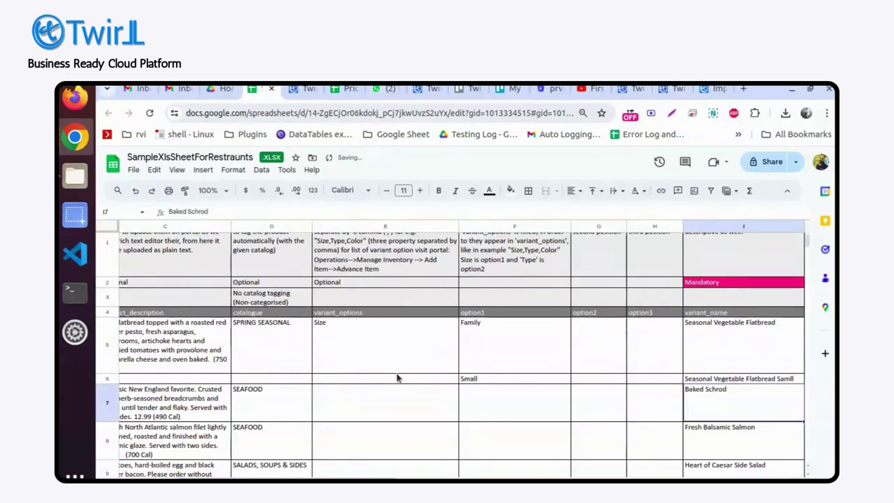
pyautogui.press('Up')
pyautogui.press('Return')
pyautogui.press('Left')
pyautogui.press('Left')
pyautogui.press('Left')
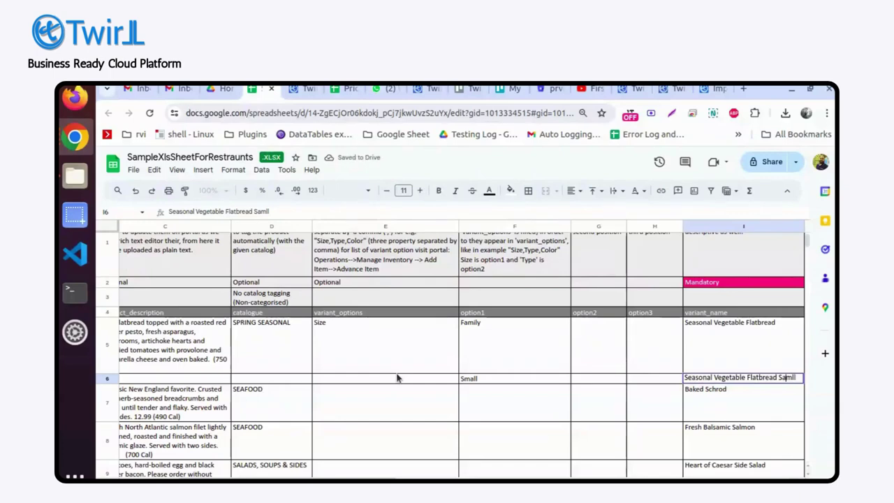
pyautogui.press('BackSpace')
pyautogui.press('Delete')
pyautogui.press('Delete')
pyautogui.press('Delete')
pyautogui.write('mall')
pyautogui.press('Return')
# Step: Extend the variant name in I5 to read Seasonal Vegetable Flatbread Family
pyautogui.press('Up')
pyautogui.press('Up')
pyautogui.press('Return')
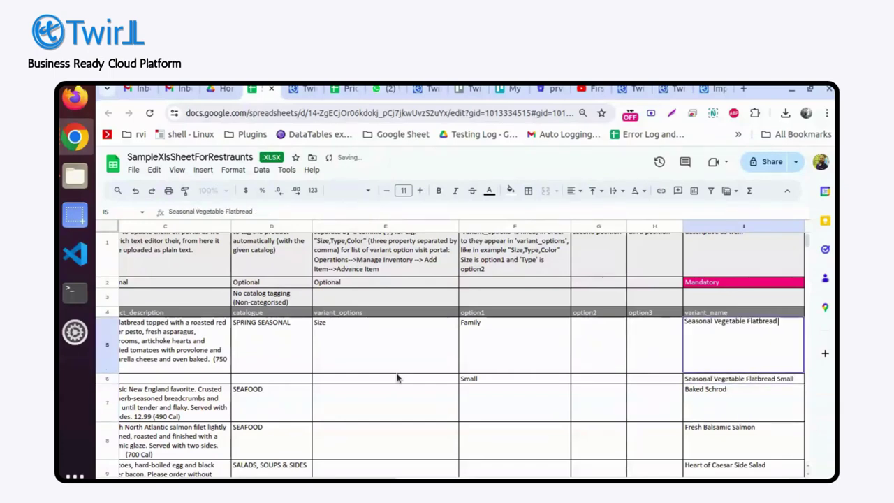
pyautogui.write('Family')
pyautogui.press('Return')
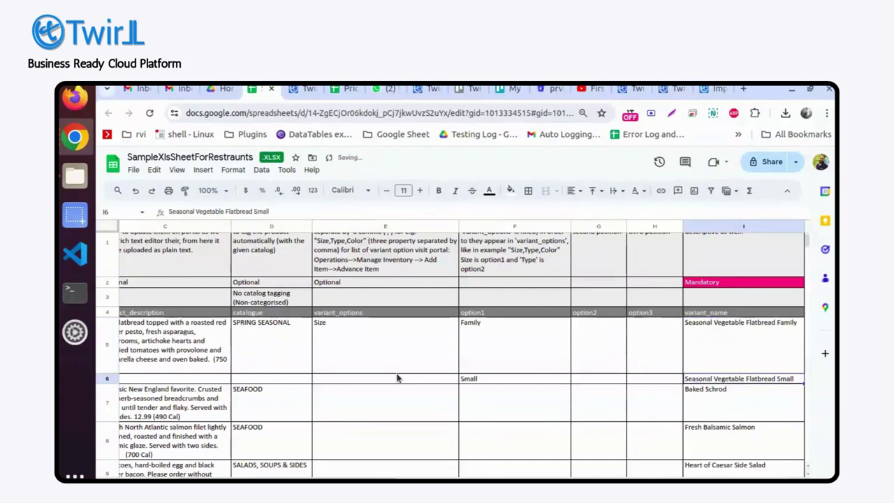
# Step: Review the second variant row's cells in row 6, from variant_name back to the header column and the catalogue
pyautogui.press('Left')
pyautogui.press('Left')
pyautogui.press('Left')
pyautogui.press('Left')
pyautogui.press('Left')
pyautogui.press('Left')
pyautogui.press('Left')
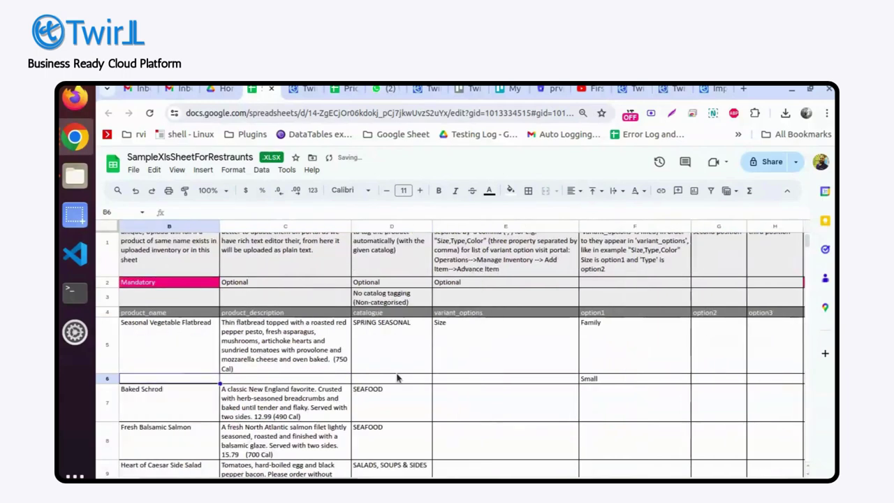
pyautogui.press('Left')
pyautogui.press('Right')
pyautogui.press('Right')
pyautogui.press('Right')
pyautogui.press('Right')
pyautogui.press('Right')
pyautogui.press('Left')
pyautogui.press('Left')
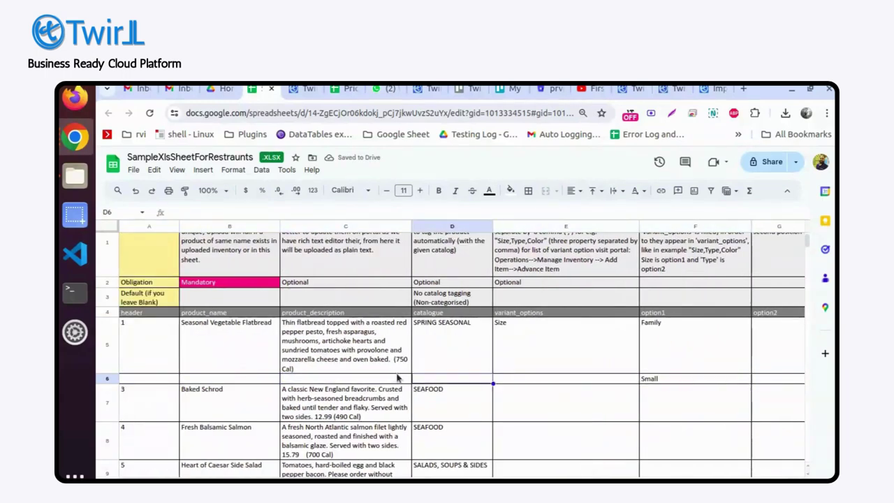
# Step: Add Type as a second variant option in E5 so it reads Size, Type
pyautogui.press('Right')
pyautogui.press('Up')
pyautogui.press('Up')
pyautogui.press('Up')
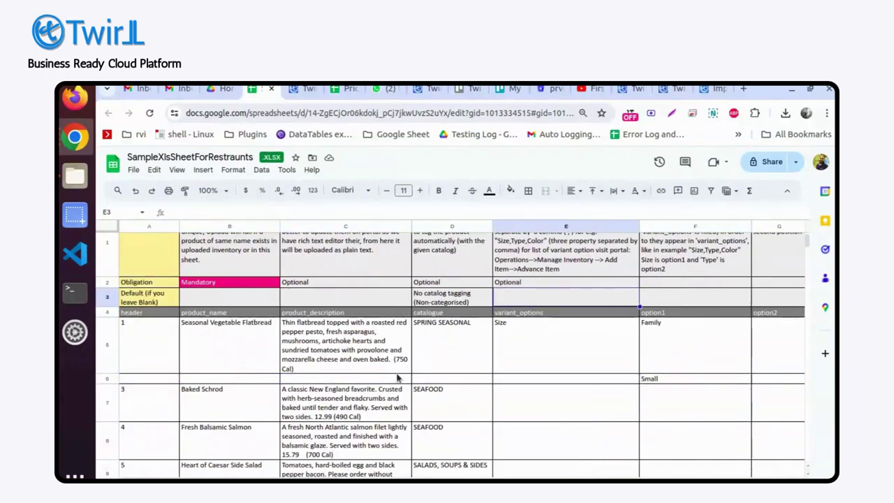
pyautogui.press('Down')
pyautogui.press('Down')
pyautogui.press('Return')
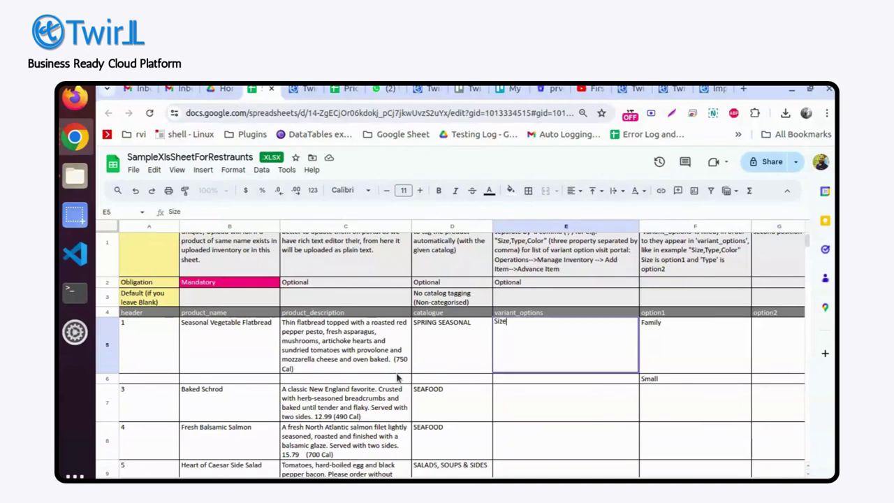
pyautogui.write(', Type')
pyautogui.press('Tab')
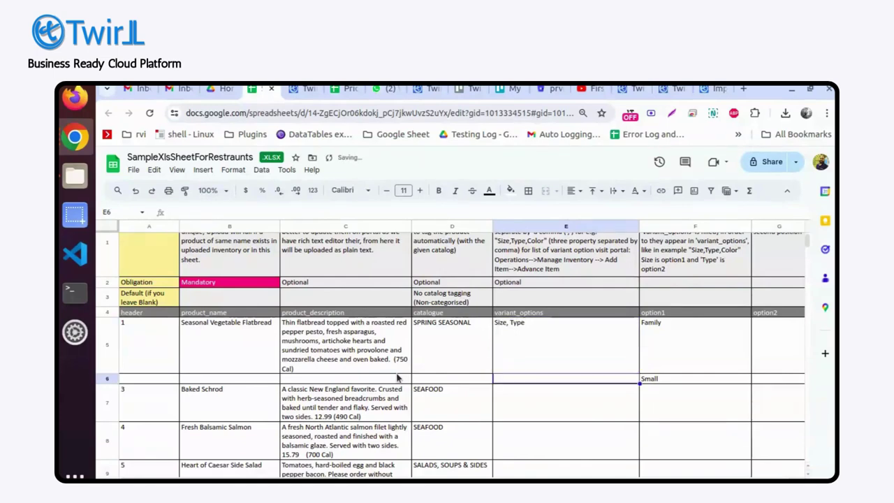
# Step: Enter the option2 values Entree in G5 and Mains in G6
pyautogui.press('Tab')
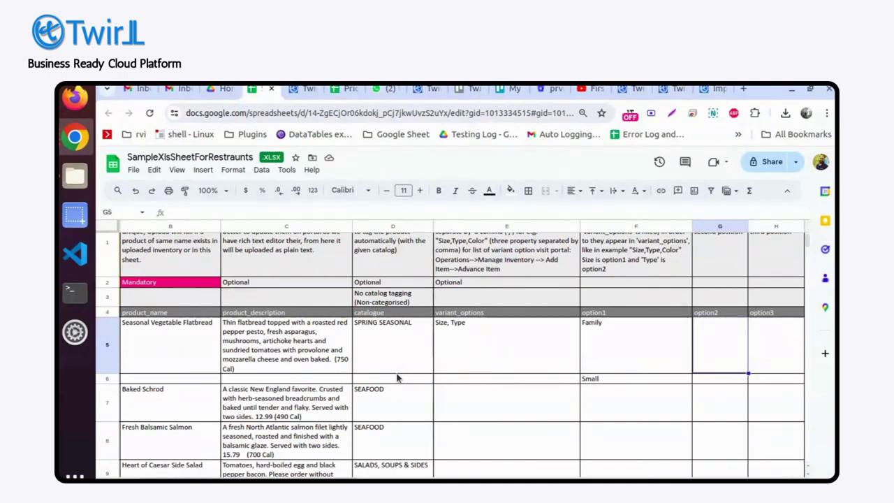
pyautogui.write('E')
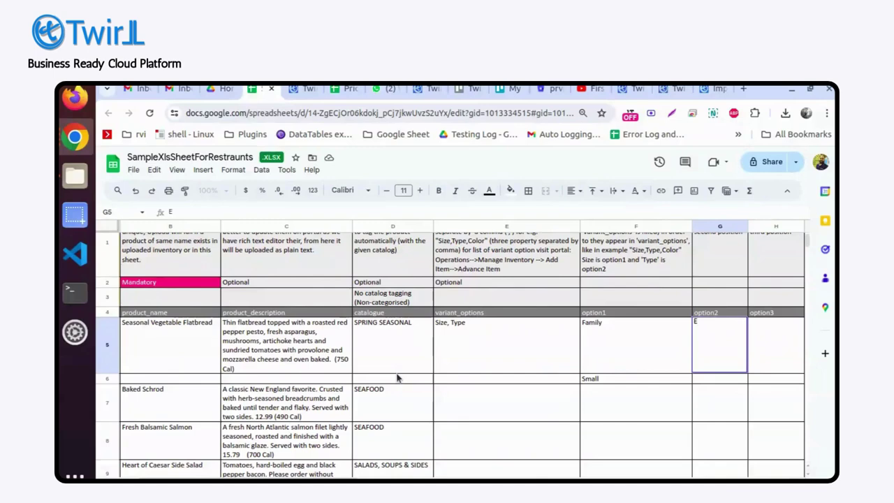
pyautogui.write('ntree')
pyautogui.press('Return')
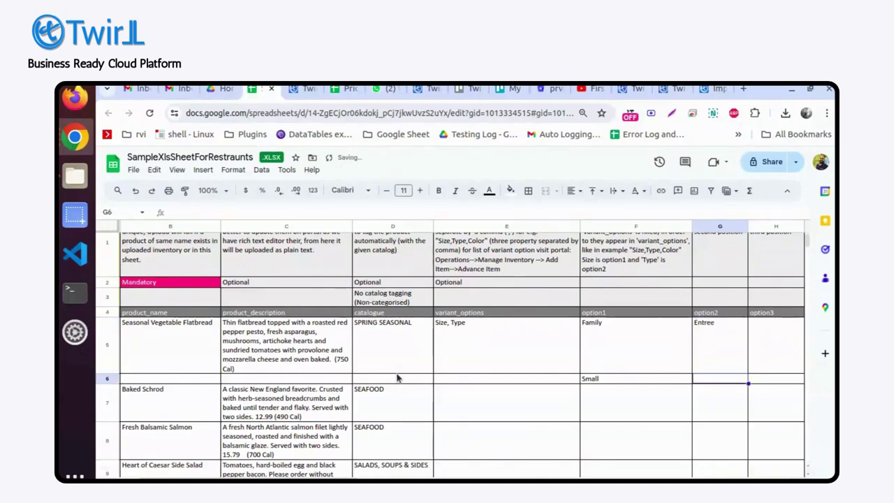
pyautogui.write('Mains')
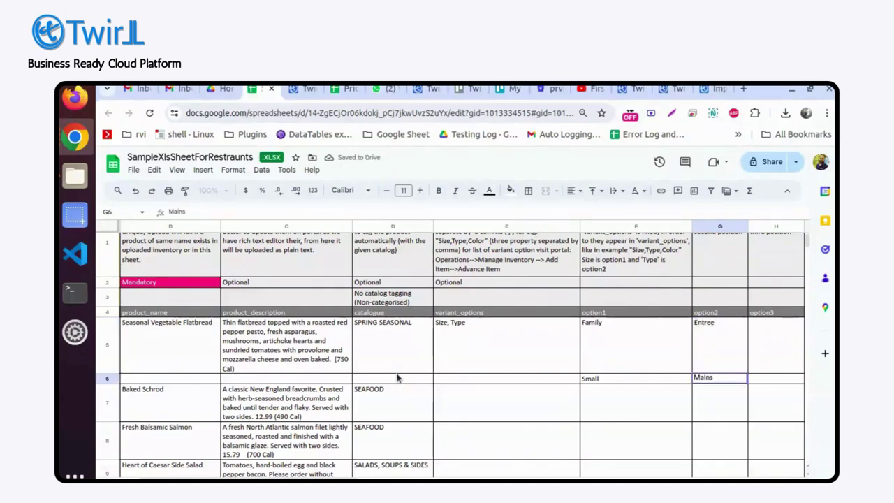
pyautogui.press('Return')
pyautogui.press('Up')
pyautogui.press('Up')
pyautogui.press('Up')
pyautogui.press('Down')
pyautogui.press('Down')
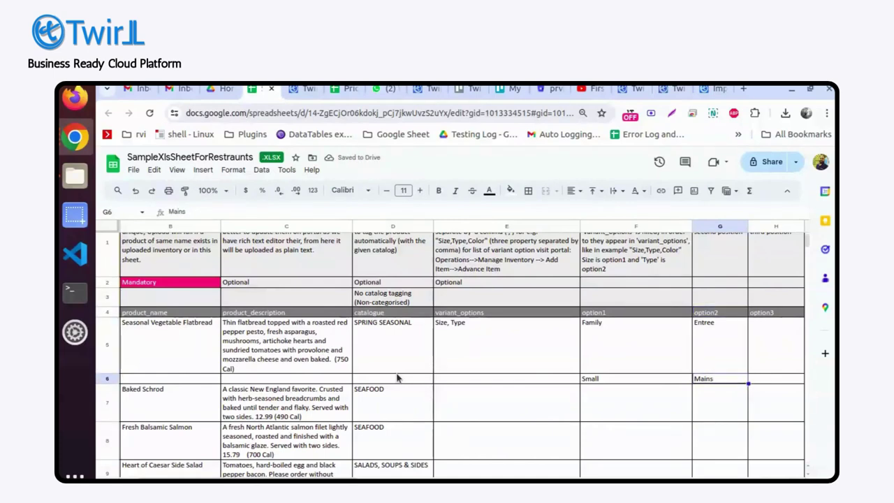
# Step: Clear the variant options and the option1 and option2 values in range E5:G6
pyautogui.press('Left')
pyautogui.press('Left')
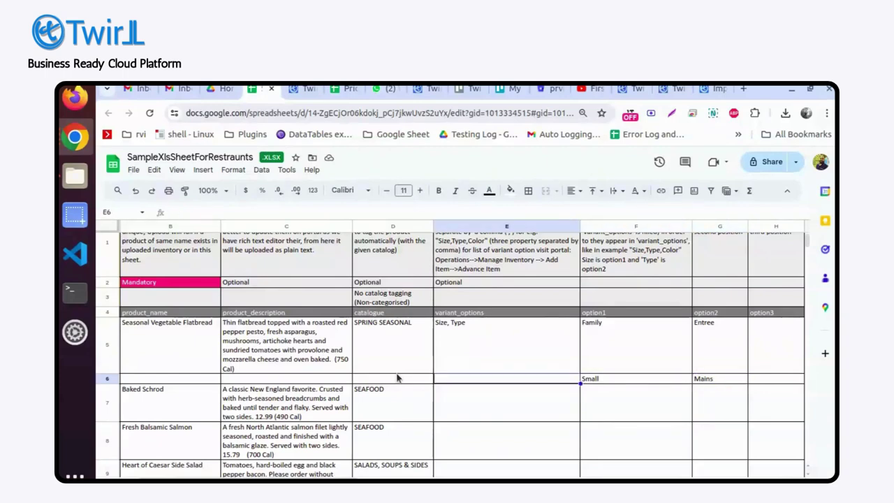
pyautogui.press('Up')
pyautogui.press('Up')
pyautogui.press('Down')
pyautogui.hotkey('shift', 'Right')
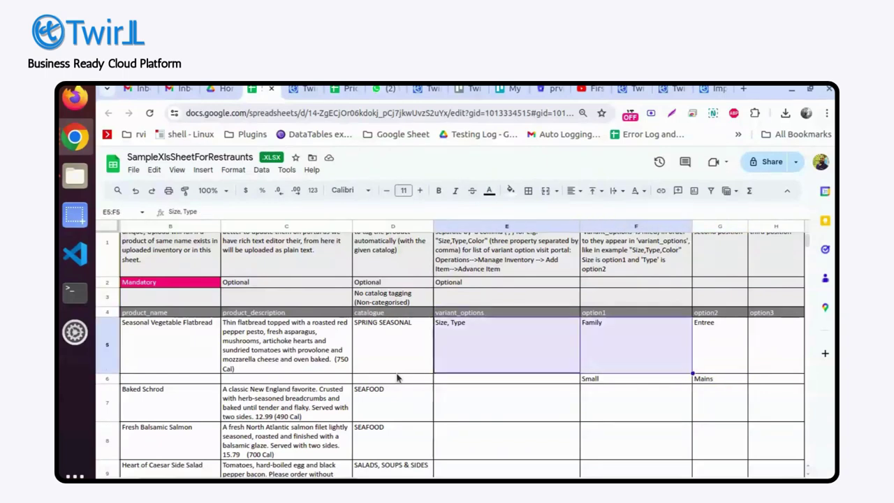
pyautogui.hotkey('shift', 'Right')
pyautogui.hotkey('shift', 'Down')
pyautogui.press('Delete')
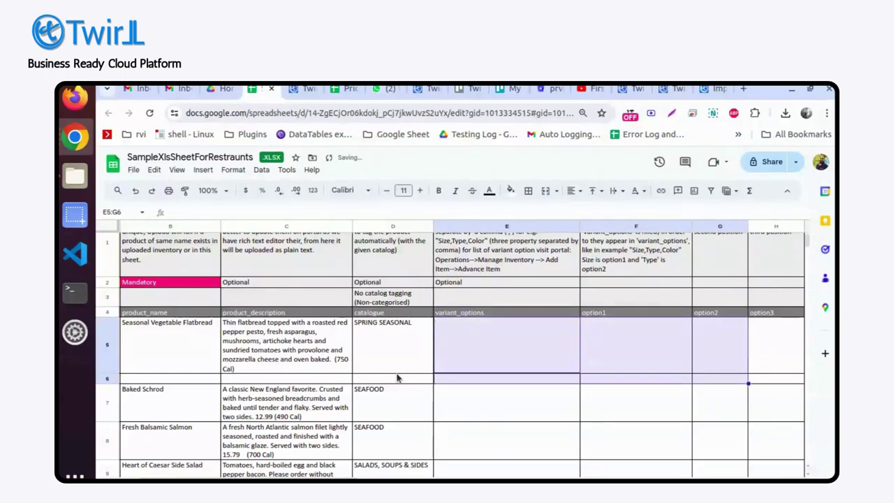
# Step: Undo the recent option and variant name edits and the clearing of A6:D6 to restore the second item's row
pyautogui.hotkey('ctrl', 'z')
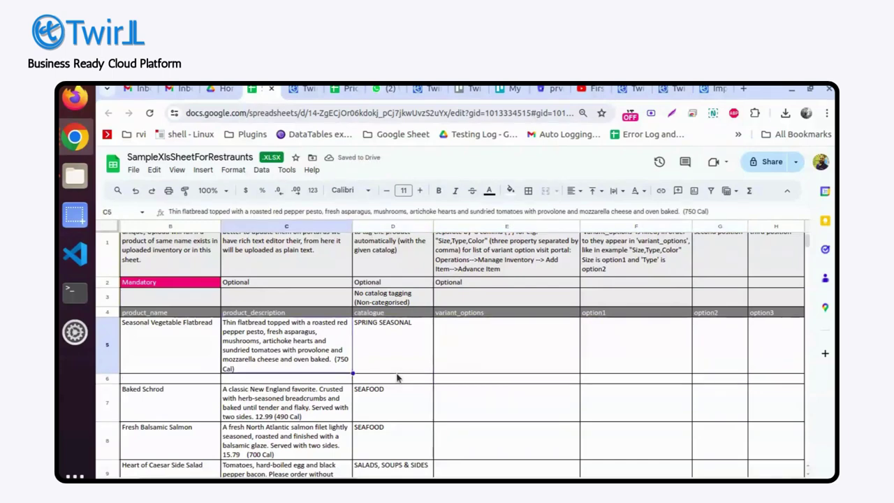
pyautogui.hotkey('ctrl', 'z')
pyautogui.hotkey('ctrl', 'z')
pyautogui.hotkey('ctrl', 'z')
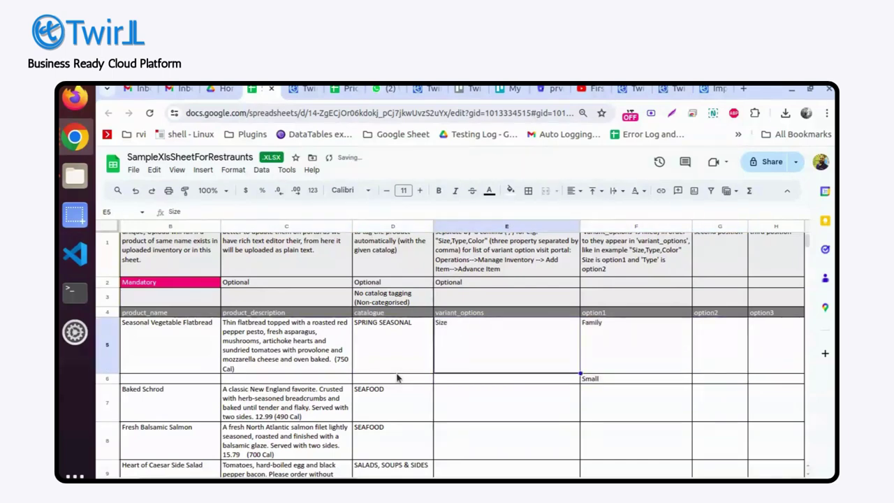
pyautogui.hotkey('ctrl', 'z')
pyautogui.hotkey('ctrl', 'z')
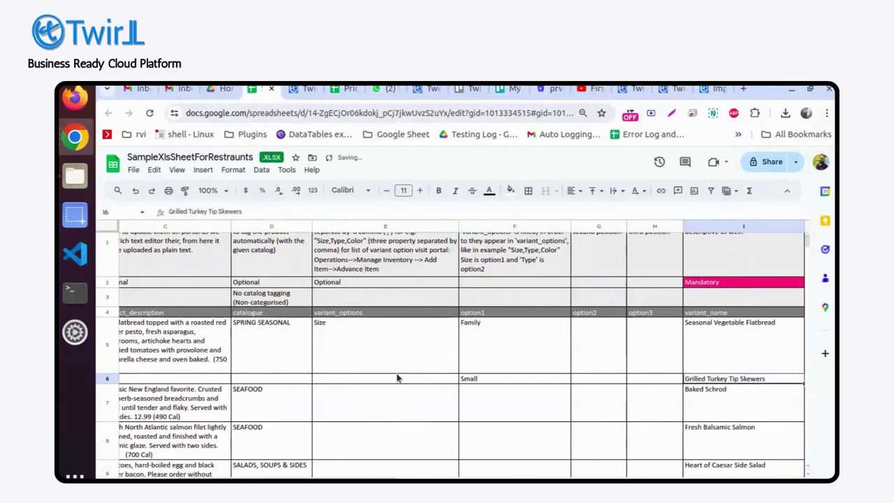
pyautogui.hotkey('ctrl', 'z')
pyautogui.hotkey('ctrl', 'z')
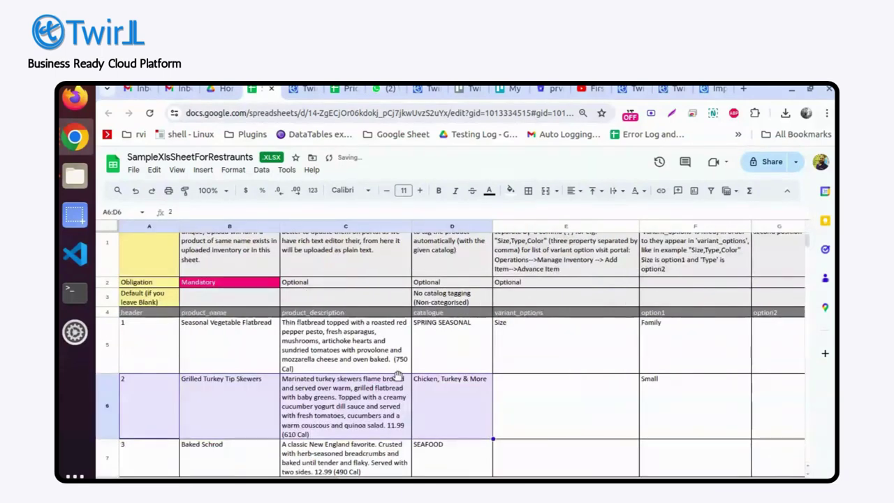
# Step: Undo the Small, Family and Size entries in the variant option cells and the edits made before them
pyautogui.hotkey('ctrl', 'z')
pyautogui.hotkey('ctrl', 'z')
pyautogui.hotkey('ctrl', 'z')
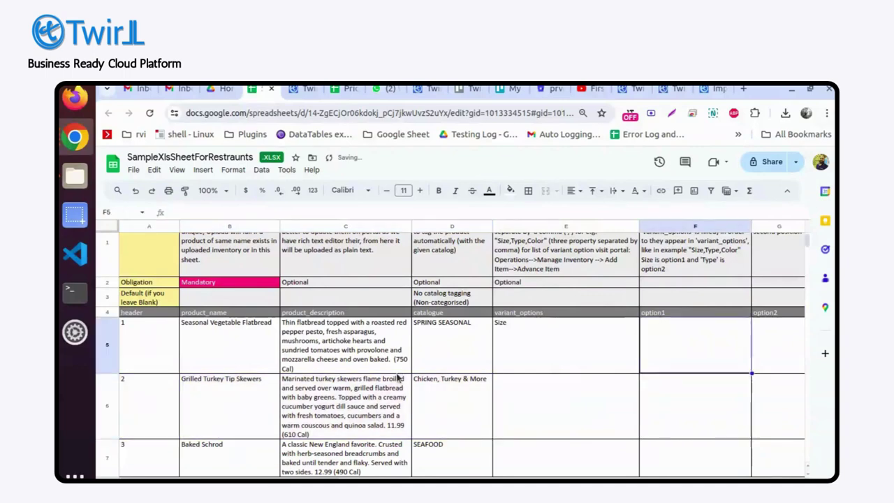
pyautogui.hotkey('ctrl', 'z')
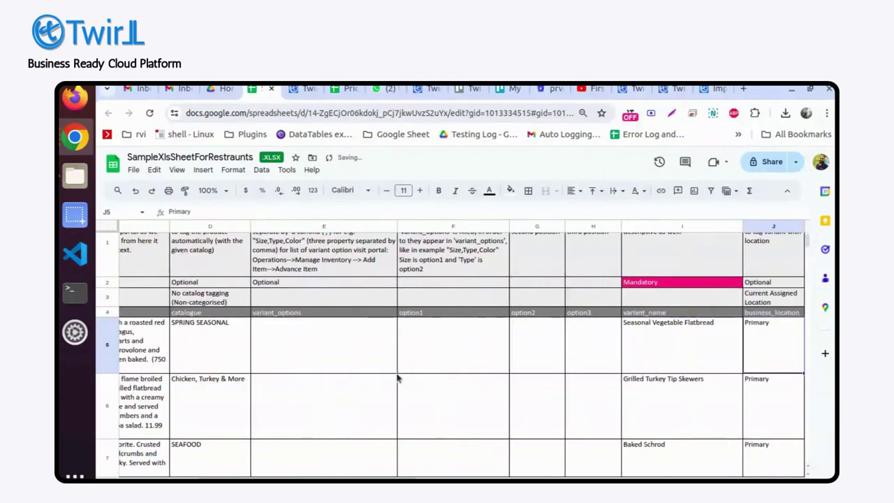
pyautogui.hotkey('ctrl', 'z')
pyautogui.hotkey('ctrl', 'z')
pyautogui.hotkey('ctrl', 'z')
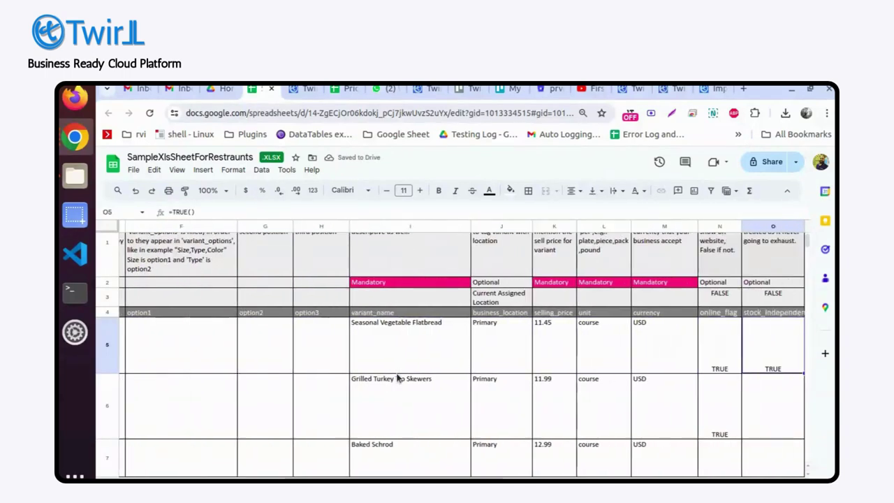
# Step: Undo any remaining variant edits and go to the first item's business location in J5
pyautogui.hotkey('ctrl', 'z')
pyautogui.hotkey('ctrl', 'z')
pyautogui.hotkey('ctrl', 'z')
pyautogui.hotkey('ctrl', 'z')
pyautogui.hotkey('ctrl', 'z')
pyautogui.hotkey('ctrl', 'z')
pyautogui.hotkey('ctrl', 'z')
pyautogui.hotkey('ctrl', 'z')
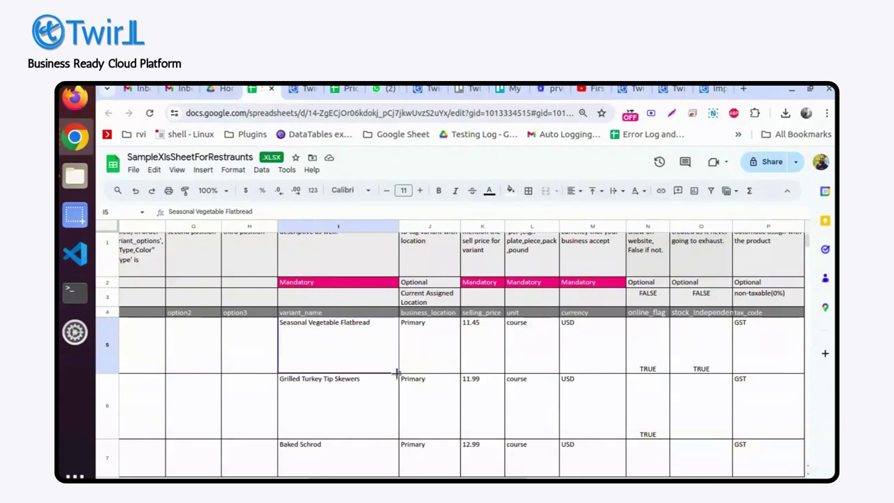
pyautogui.press('Right')
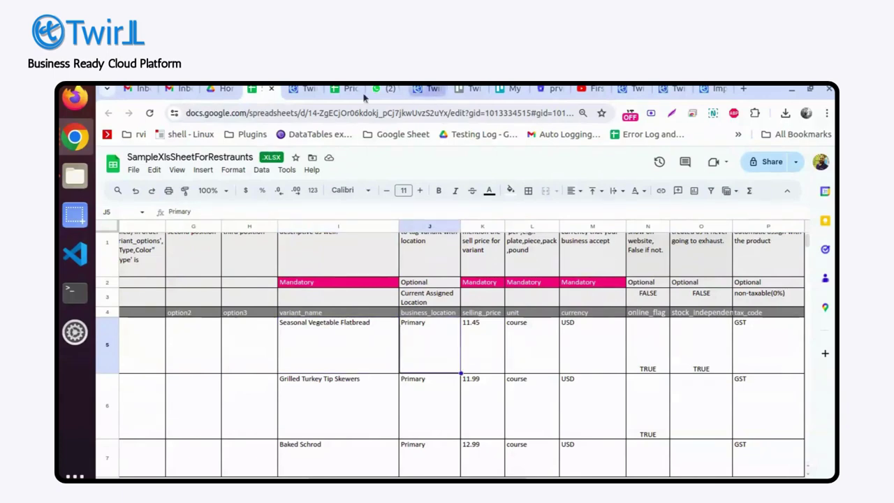
# Step: Switch to Twirll, check the location name under Manage Locations in the Admin section, and return to the spreadsheet
pyautogui.click(302, 89)
pyautogui.click(559, 164)
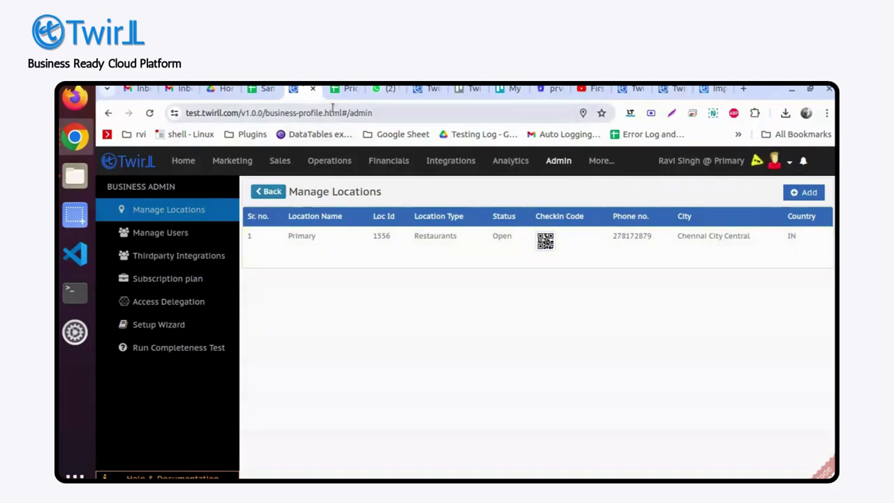
pyautogui.click(260, 88)
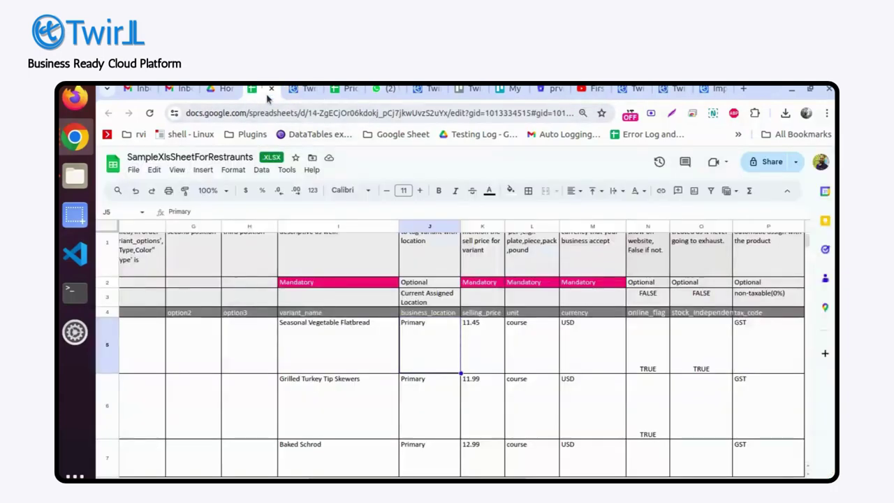
# Step: Examine the first item's selling price, unit, currency and the optional fields through food_type in row 5
pyautogui.click(486, 340)
pyautogui.press('Right')
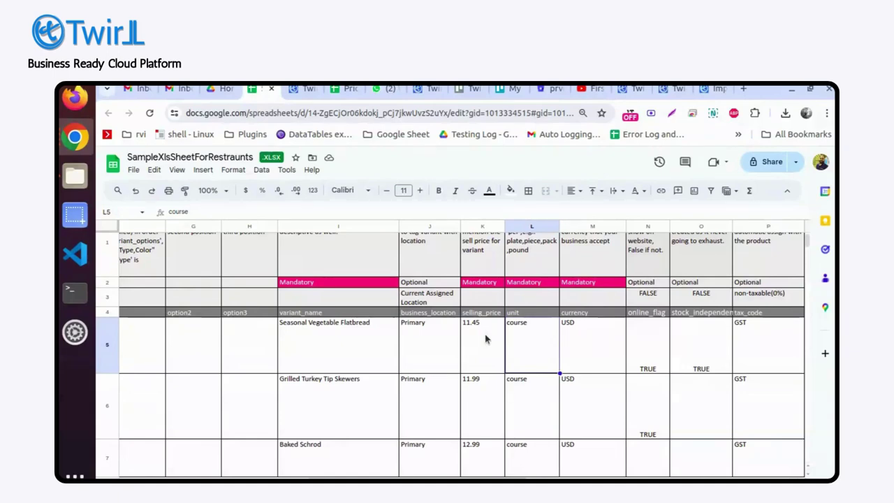
pyautogui.press('Right')
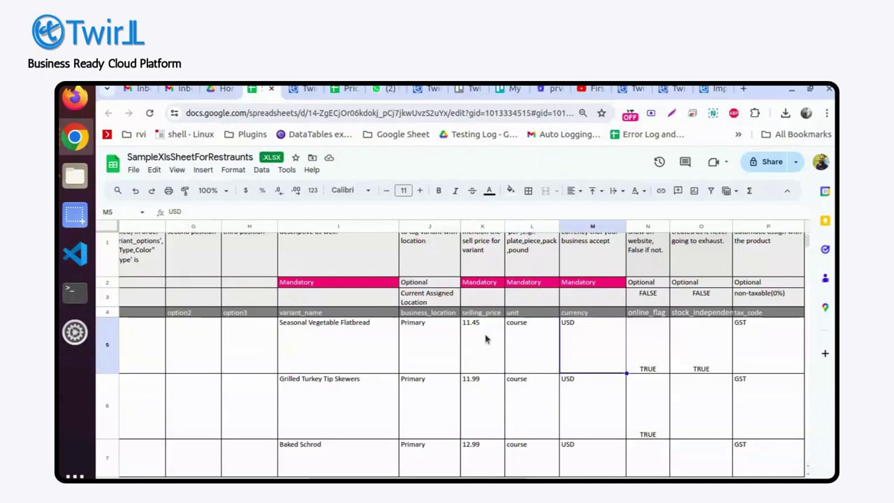
pyautogui.press('Right')
pyautogui.press('Right')
pyautogui.press('Right')
pyautogui.press('Right')
pyautogui.press('Right')
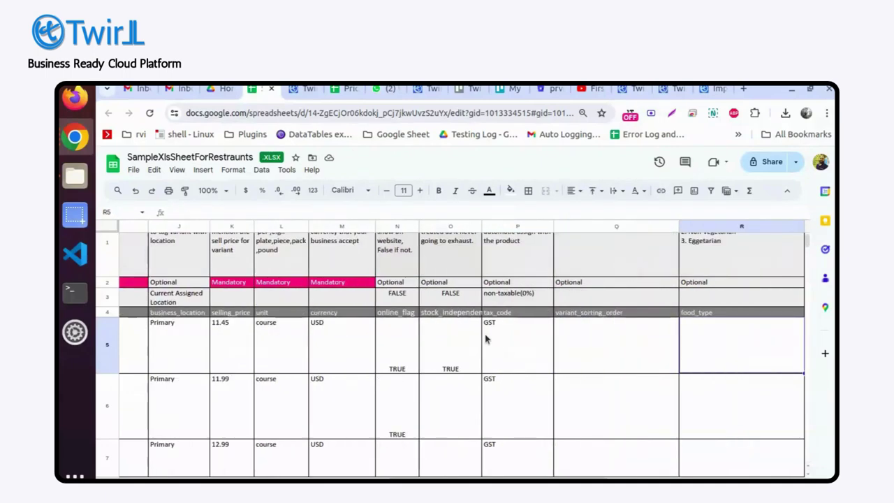
pyautogui.press('Left')
pyautogui.press('Left')
pyautogui.press('Left')
pyautogui.press('Left')
pyautogui.press('Left')
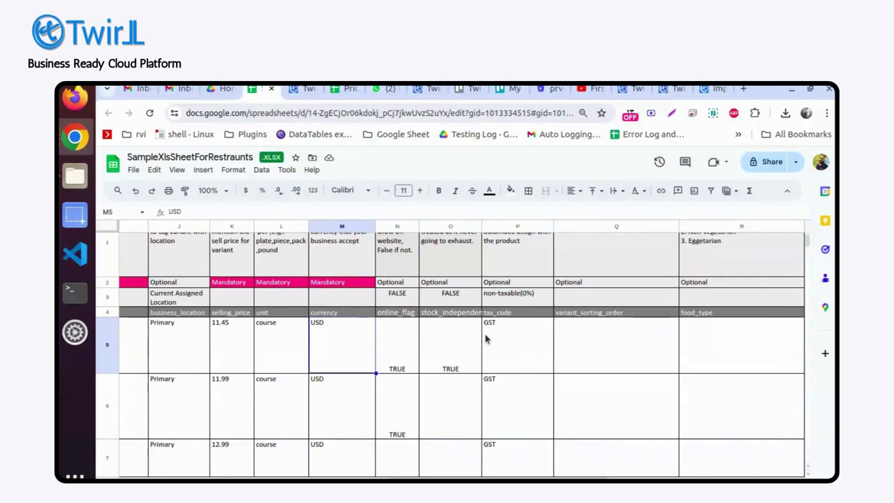
# Step: Examine the online_flag column's description, default value and sample values in N1:N6
pyautogui.press('Right')
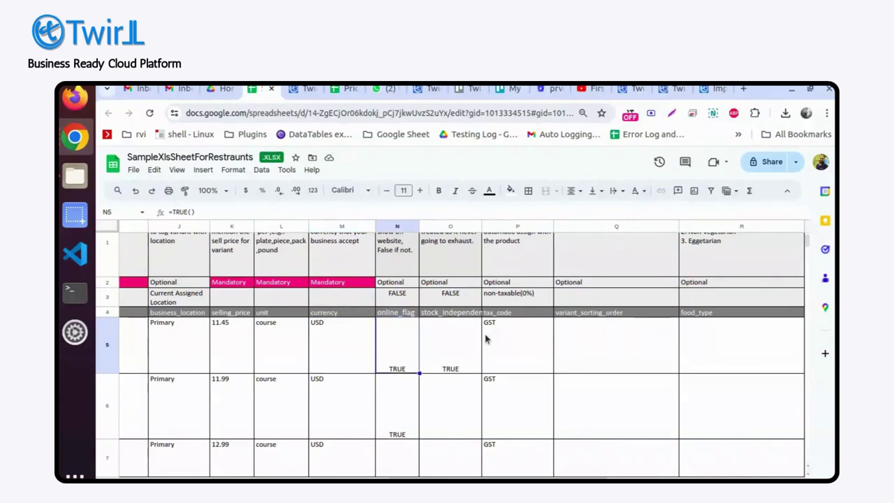
pyautogui.press('Up')
pyautogui.press('Up')
pyautogui.press('Up')
pyautogui.press('Up')
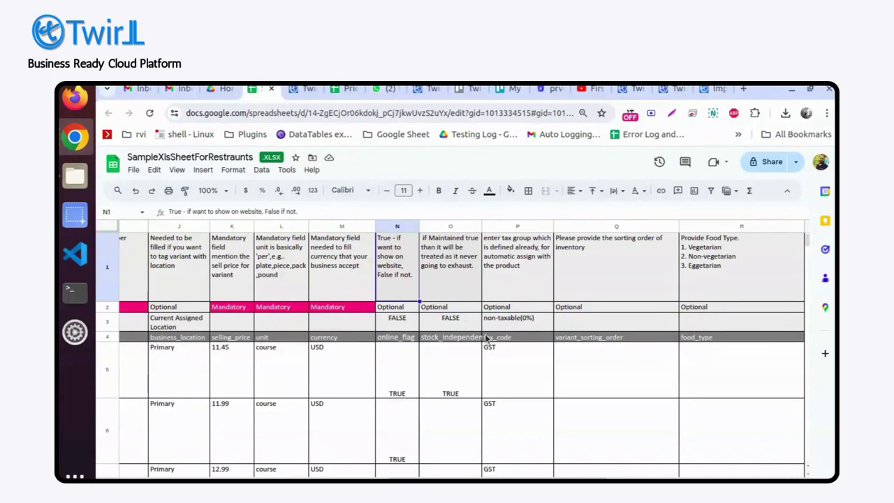
pyautogui.press('Down')
pyautogui.press('Up')
pyautogui.press('Down')
pyautogui.press('Down')
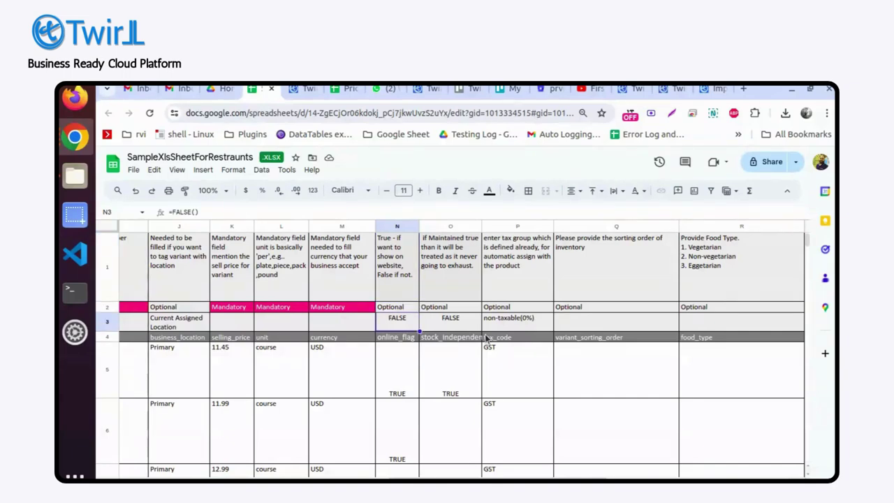
pyautogui.press('Down')
pyautogui.hotkey('shift', 'Down')
pyautogui.hotkey('shift', 'Down')
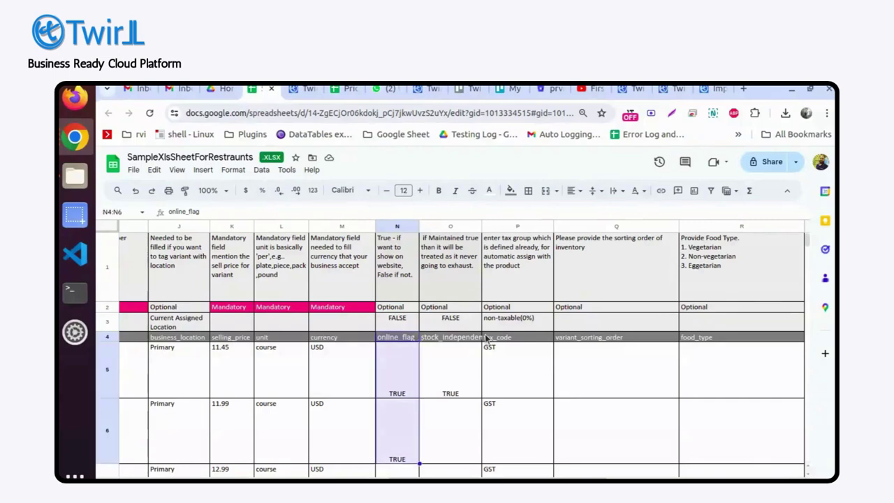
pyautogui.hotkey('shift', 'Up')
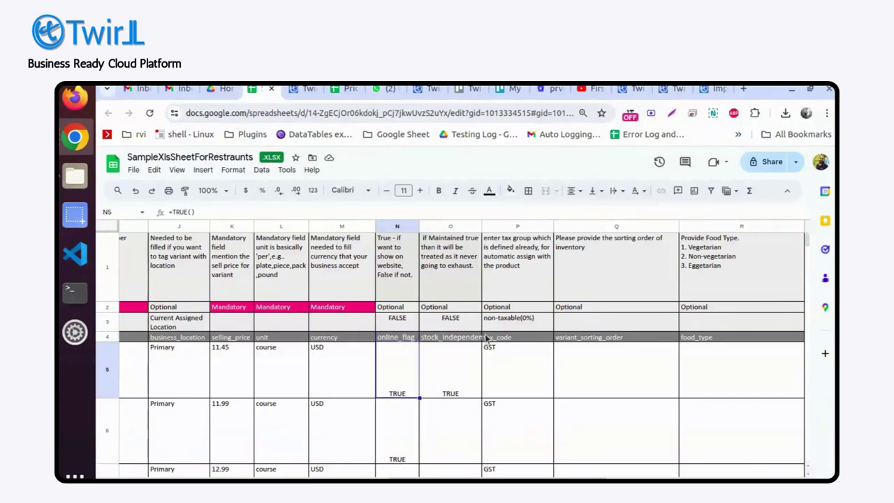
pyautogui.hotkey('shift', 'Up')
pyautogui.press('Up')
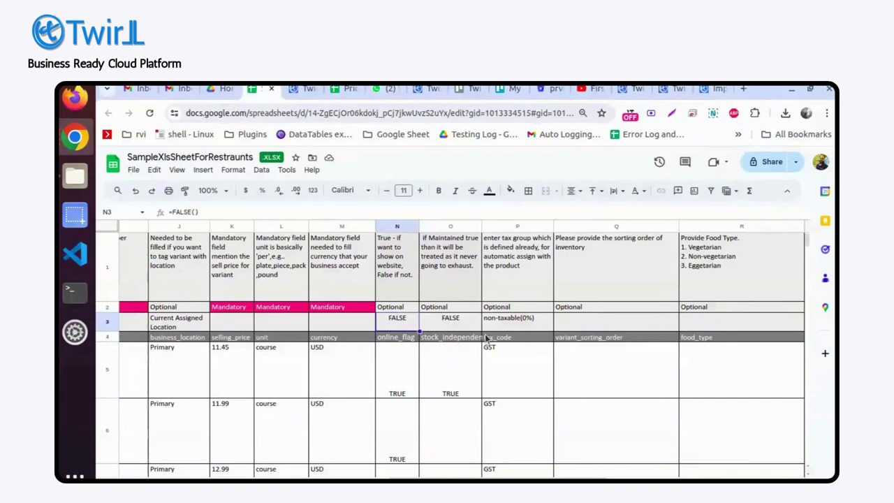
# Step: Examine the "Default (if you leave Blank)" row across all fields by selecting A3:S3
pyautogui.press('Left')
pyautogui.press('Left')
pyautogui.press('Left')
pyautogui.press('Left')
pyautogui.press('Left')
pyautogui.press('Left')
pyautogui.press('Left')
pyautogui.press('Left')
pyautogui.press('Left')
pyautogui.press('Left')
pyautogui.press('Left')
pyautogui.press('Left')
pyautogui.press('Left')
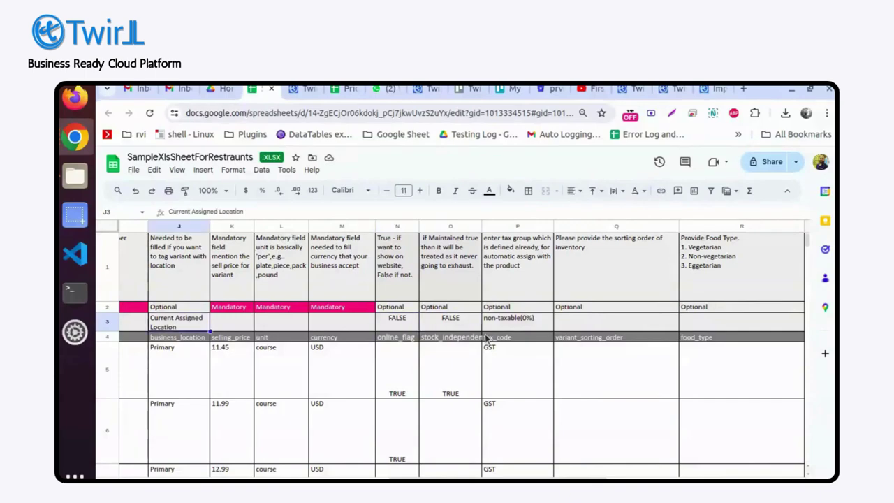
pyautogui.press('Right')
pyautogui.press('Left')
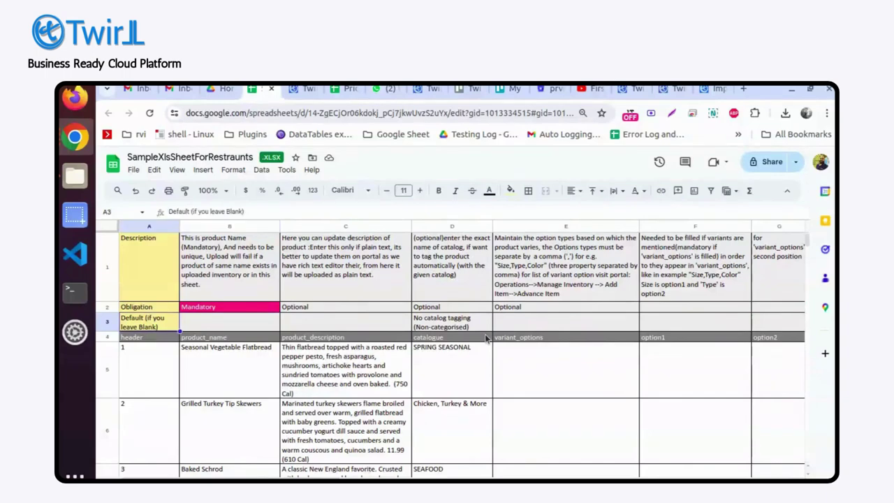
pyautogui.hotkey('shift', 'Right')
pyautogui.hotkey('shift', 'Right')
pyautogui.hotkey('shift', 'Right')
pyautogui.hotkey('shift', 'Right')
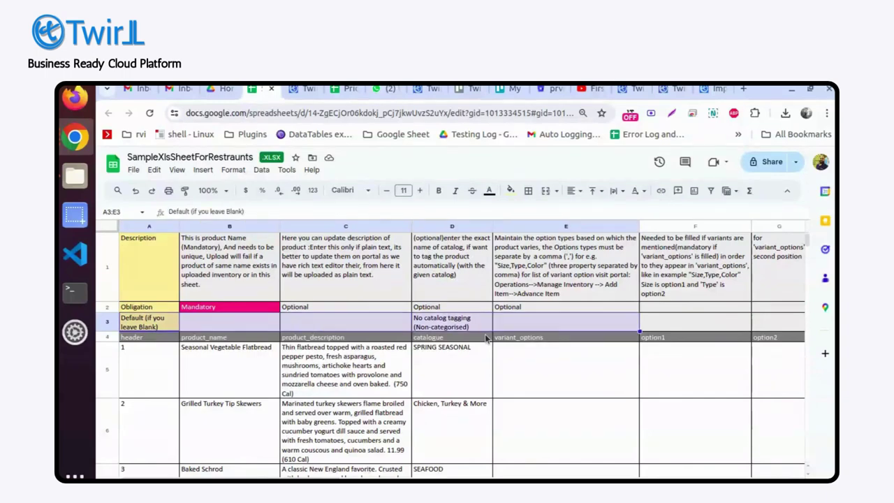
pyautogui.hotkey('shift', 'Right')
pyautogui.hotkey('shift', 'Right')
pyautogui.hotkey('shift', 'Right')
pyautogui.hotkey('shift', 'Right')
pyautogui.hotkey('shift', 'Right')
pyautogui.hotkey('shift', 'Right')
pyautogui.hotkey('shift', 'Right')
pyautogui.hotkey('shift', 'Right')
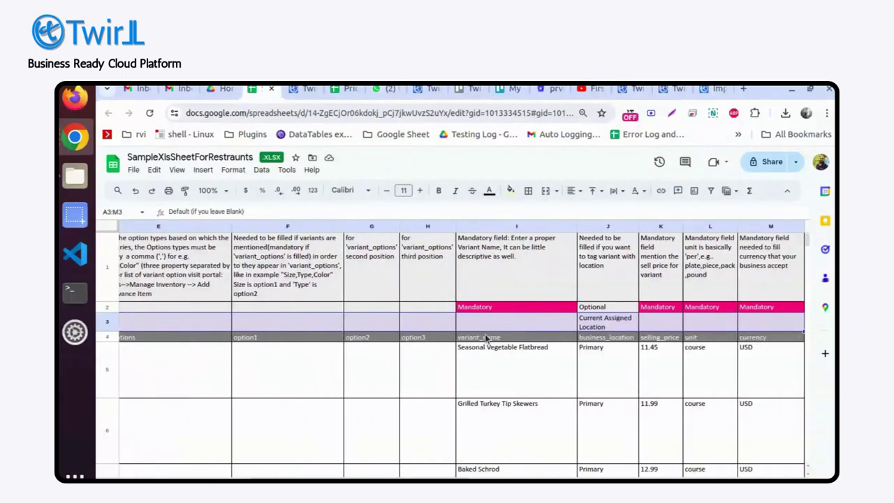
pyautogui.hotkey('shift', 'Right')
pyautogui.hotkey('shift', 'Right')
pyautogui.hotkey('shift', 'Right')
pyautogui.hotkey('shift', 'Right')
pyautogui.hotkey('shift', 'Right')
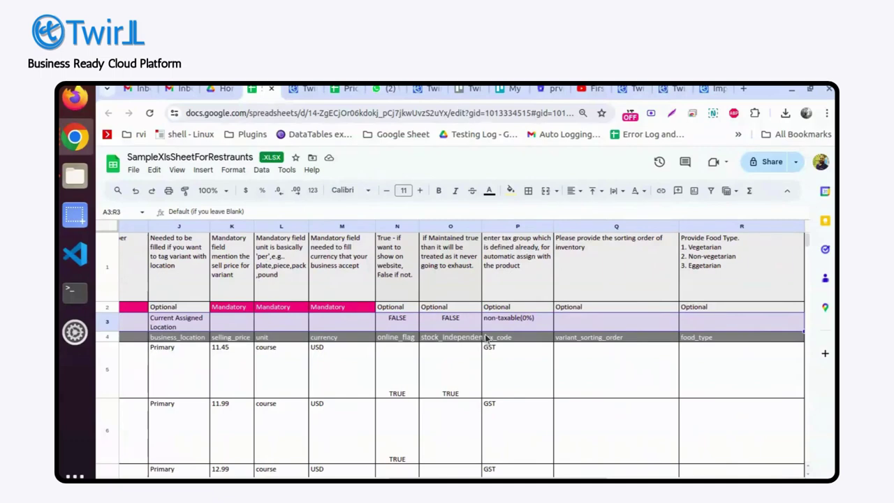
pyautogui.hotkey('shift', 'Right')
pyautogui.hotkey('shift', 'Right')
pyautogui.hotkey('shift', 'Left')
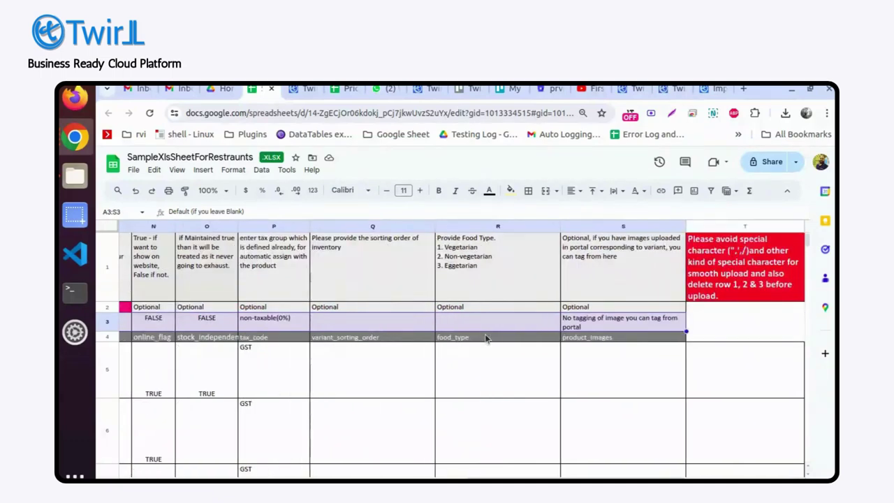
pyautogui.press('Left')
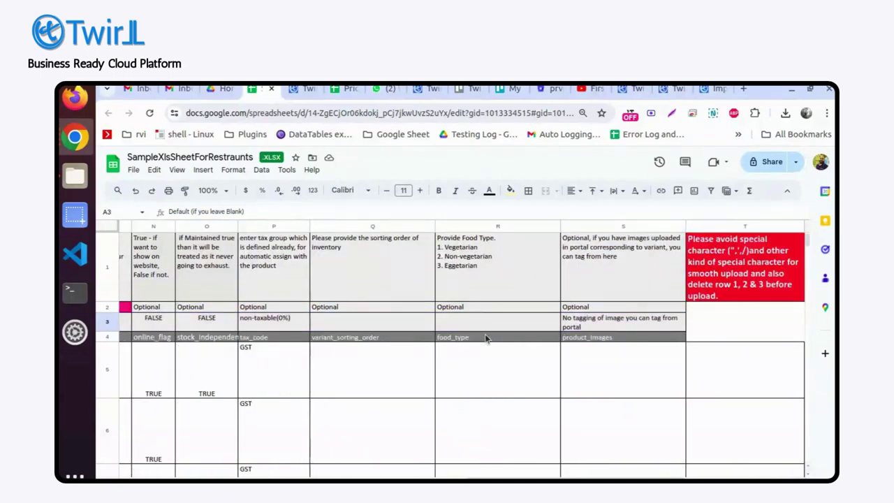
# Step: Examine the header names in row 4, focusing on online_flag, stock_independent and tax_code
pyautogui.click(525, 339)
pyautogui.press('Home')
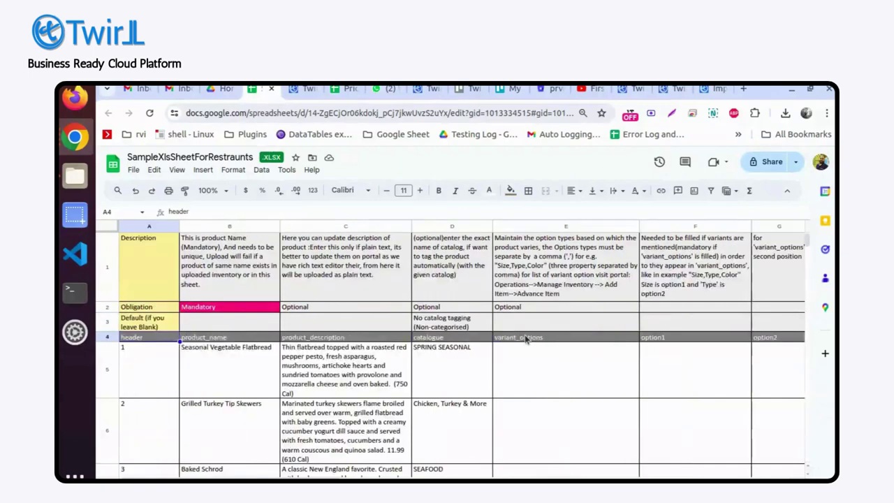
pyautogui.press('End')
pyautogui.press('Left')
pyautogui.press('Left')
pyautogui.press('Left')
pyautogui.press('Left')
pyautogui.press('Left')
pyautogui.press('Left')
pyautogui.press('Left')
pyautogui.press('Left')
pyautogui.press('Left')
pyautogui.press('Left')
pyautogui.press('Left')
pyautogui.press('Left')
pyautogui.press('Left')
pyautogui.press('Left')
pyautogui.press('Left')
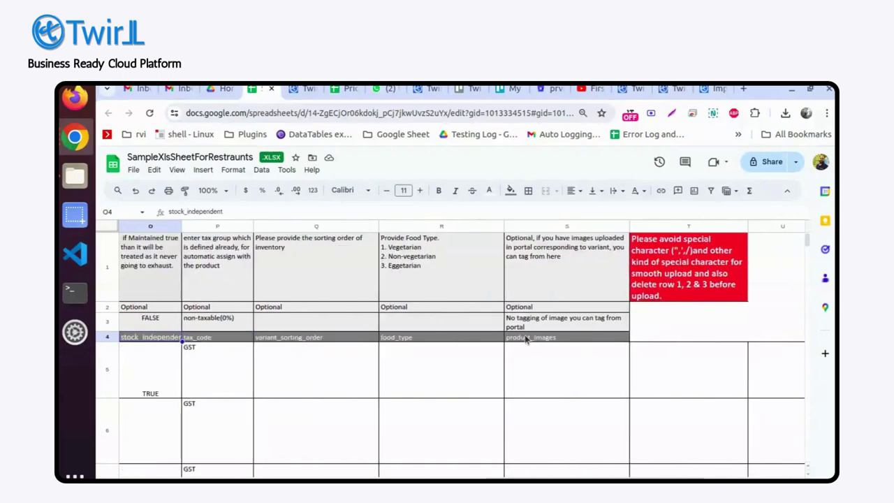
pyautogui.press('Right')
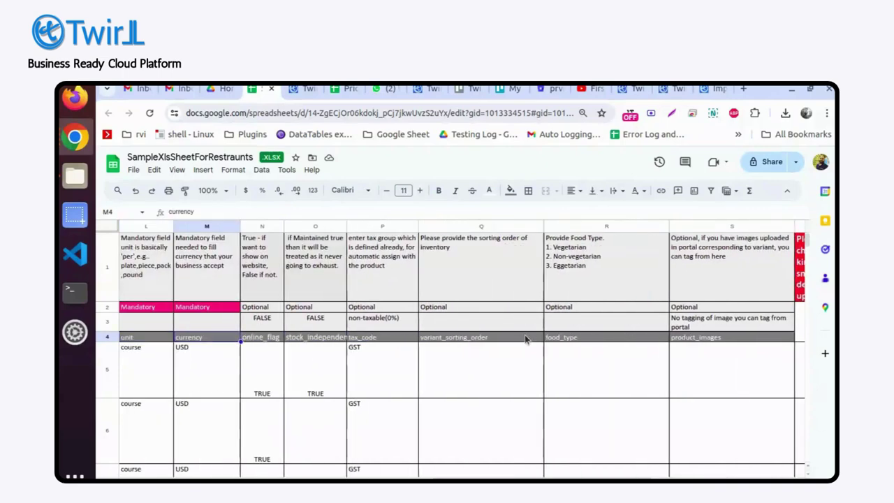
pyautogui.press('Right')
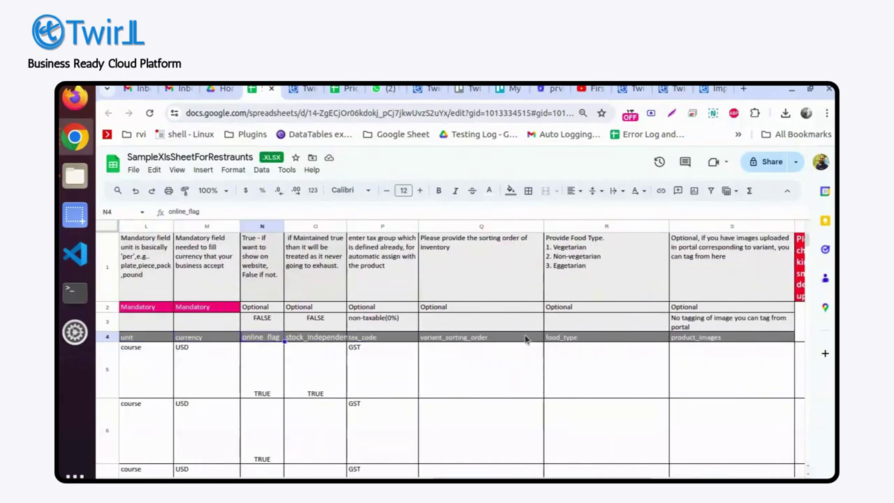
pyautogui.press('Right')
pyautogui.press('Right')
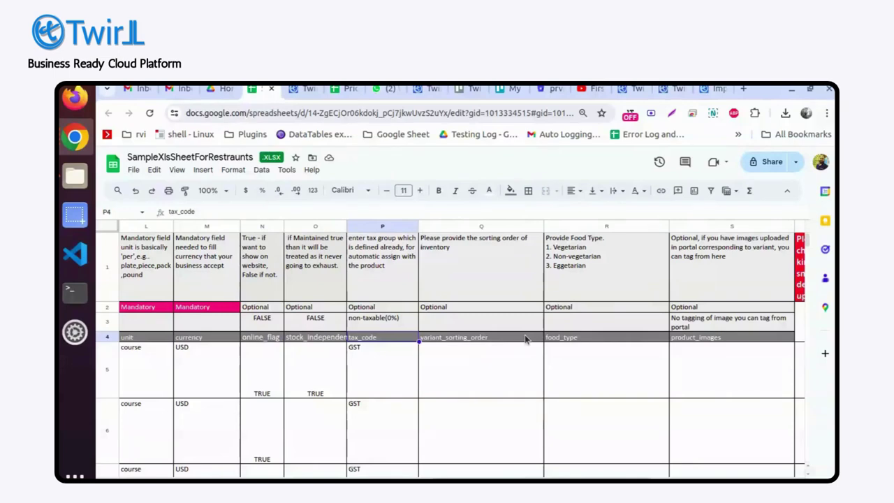
# Step: Switch to Twirll and open Manage Business Taxes from the tax management page under Operations
pyautogui.click(299, 89)
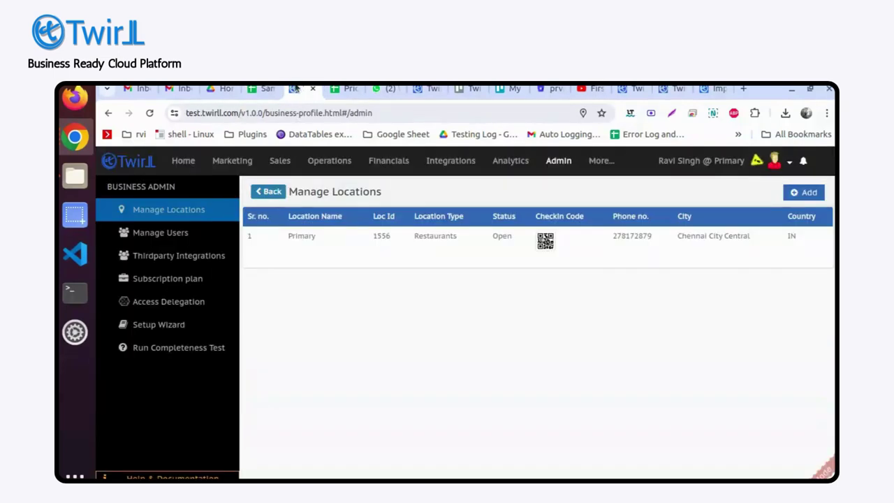
pyautogui.click(327, 162)
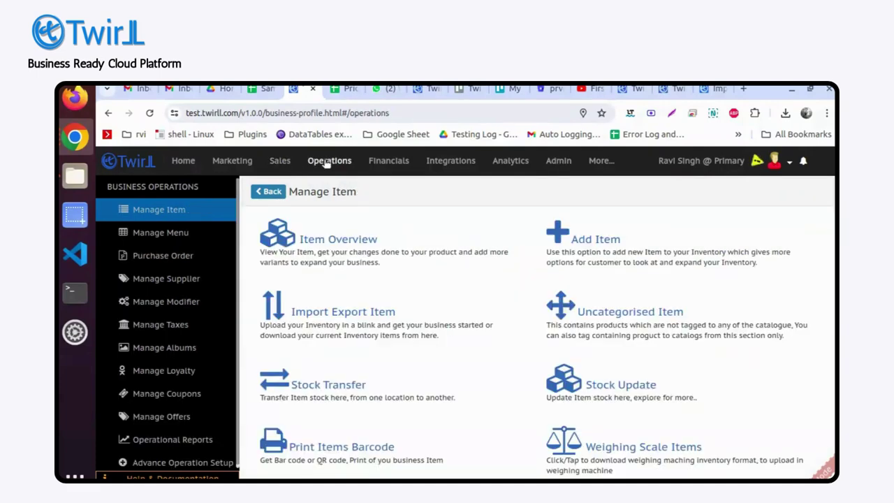
pyautogui.click(177, 323)
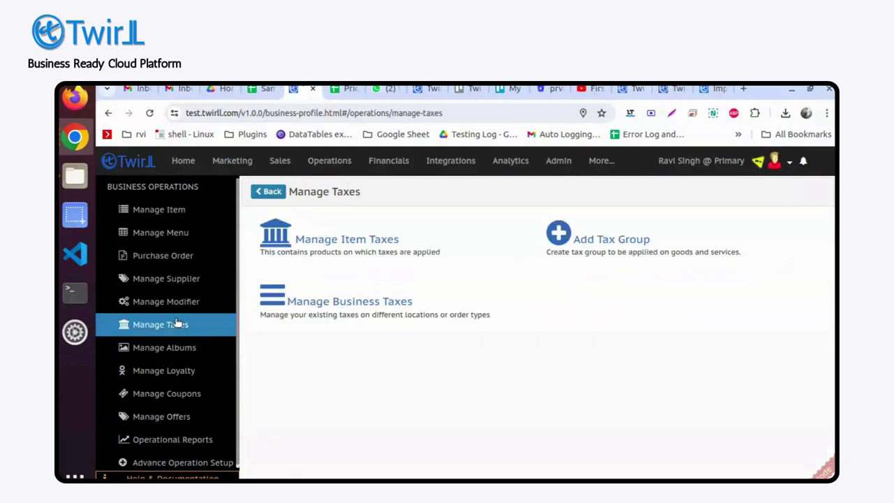
pyautogui.click(341, 306)
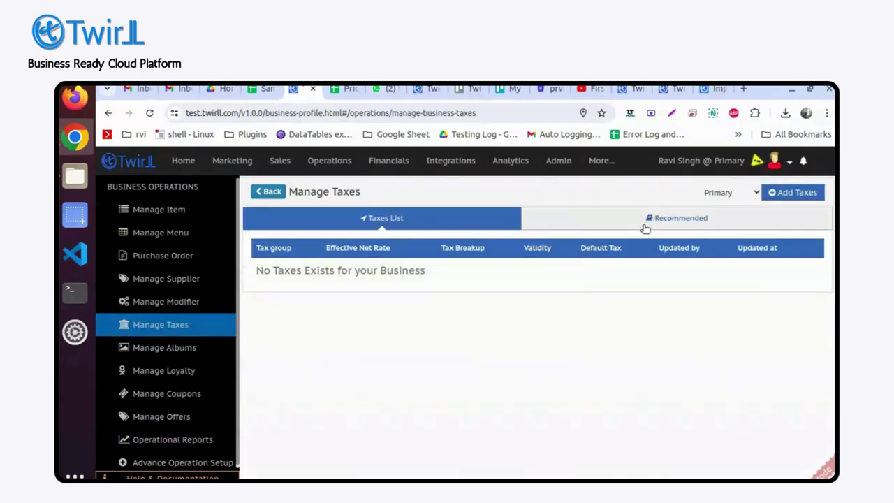
# Step: Create a tax group GST10 with tax type GST at 10 percent, set it as default, and save it
pyautogui.click(807, 194)
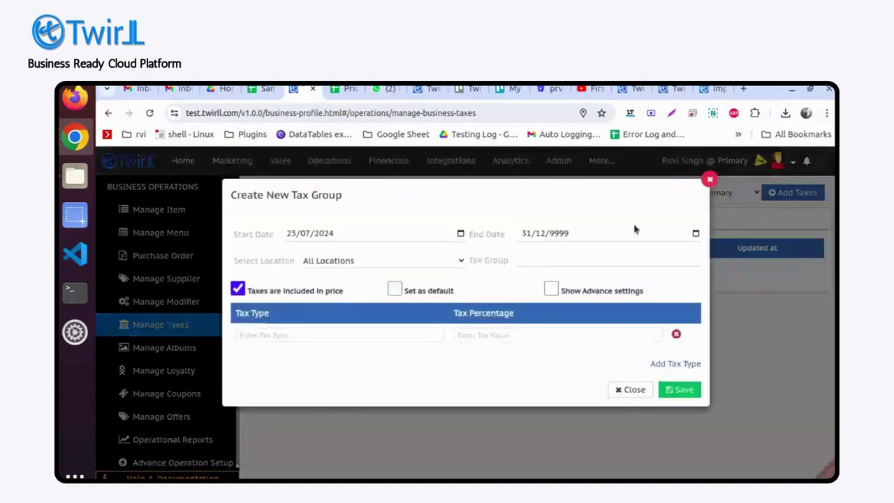
pyautogui.click(562, 260)
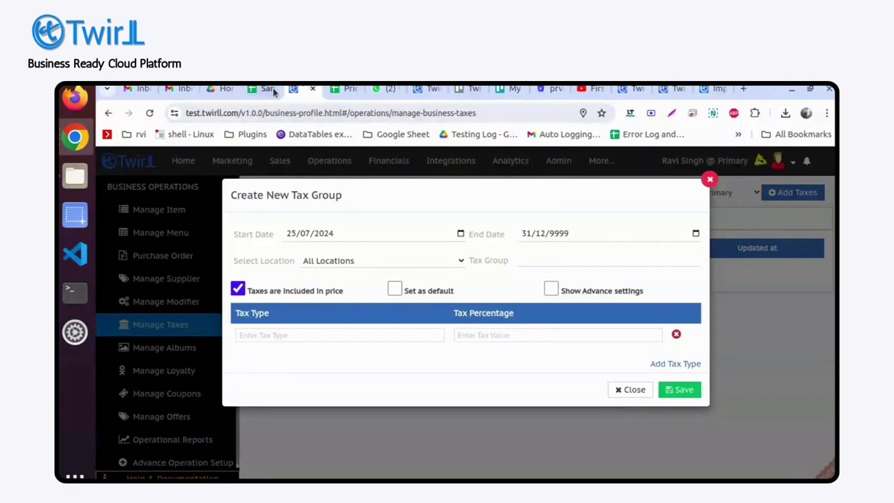
pyautogui.click(535, 262)
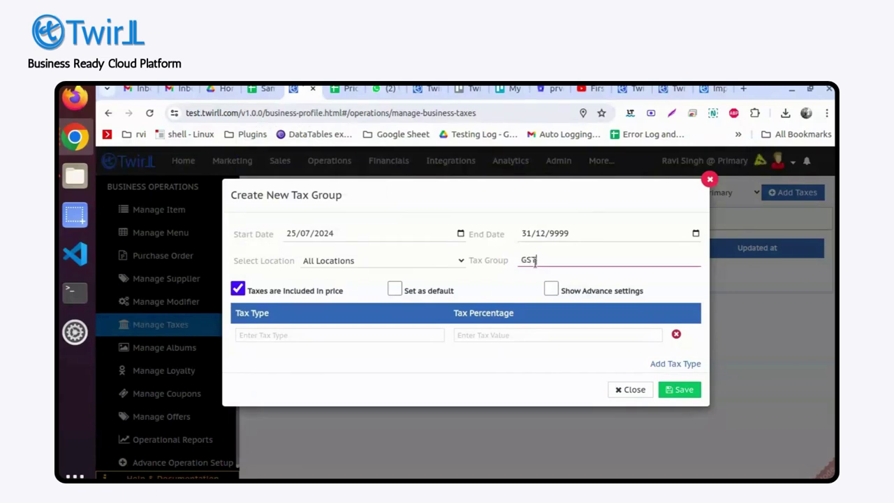
pyautogui.click(355, 331)
pyautogui.write('GST')
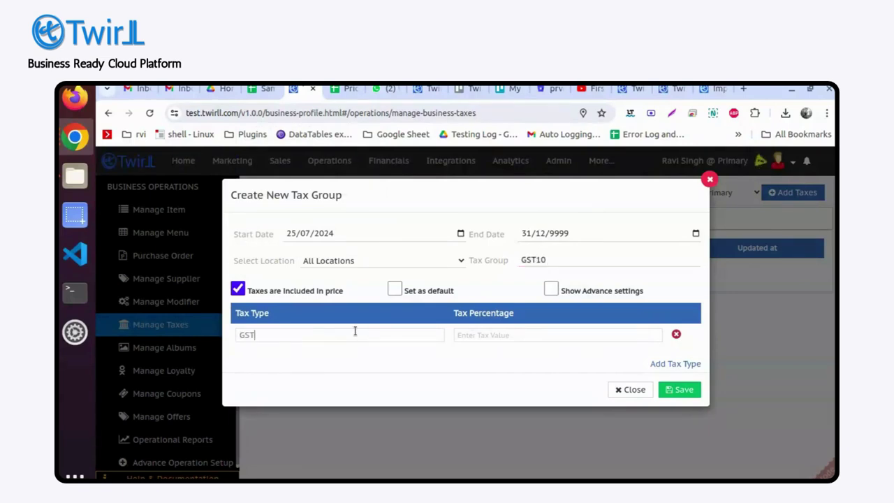
pyautogui.write('10')
pyautogui.click(396, 290)
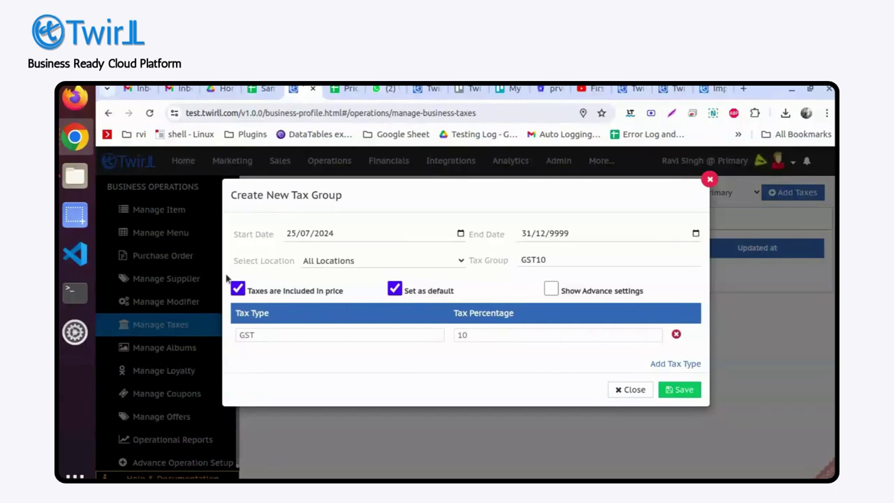
pyautogui.click(674, 390)
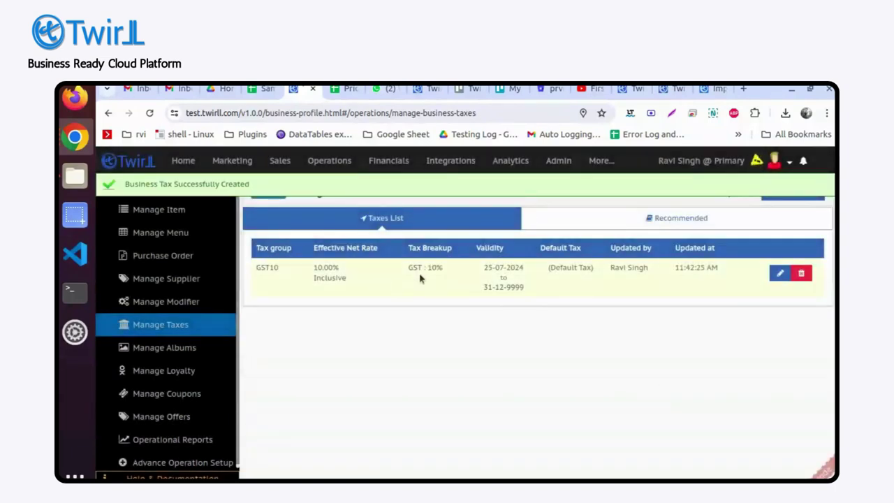
# Step: Copy the tax group name GST10 from Twirll into the spreadsheet's tax_code cells P5:P8
pyautogui.moveTo(279, 273); pyautogui.dragTo(254, 270)
pyautogui.hotkey('ctrl', 'c')
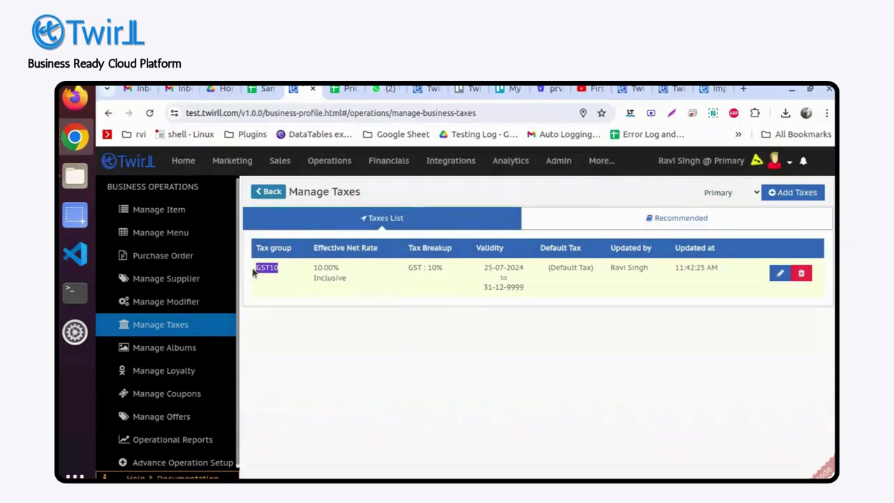
pyautogui.click(274, 88)
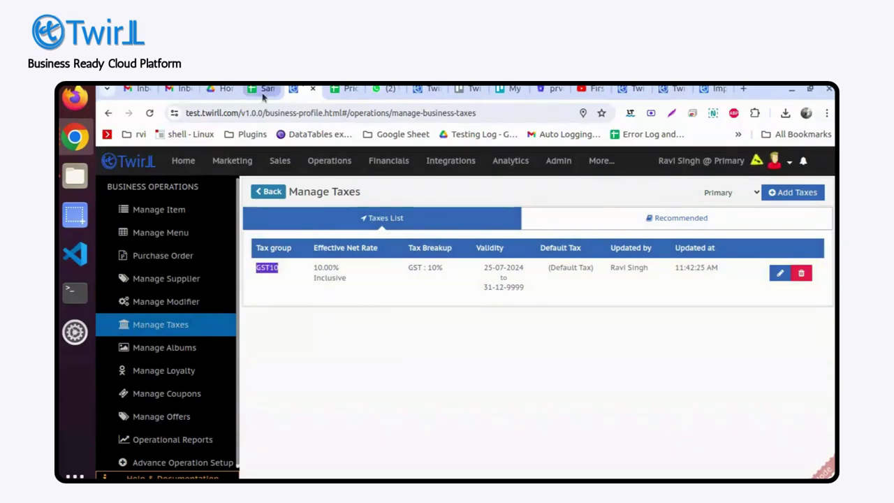
pyautogui.click(389, 360)
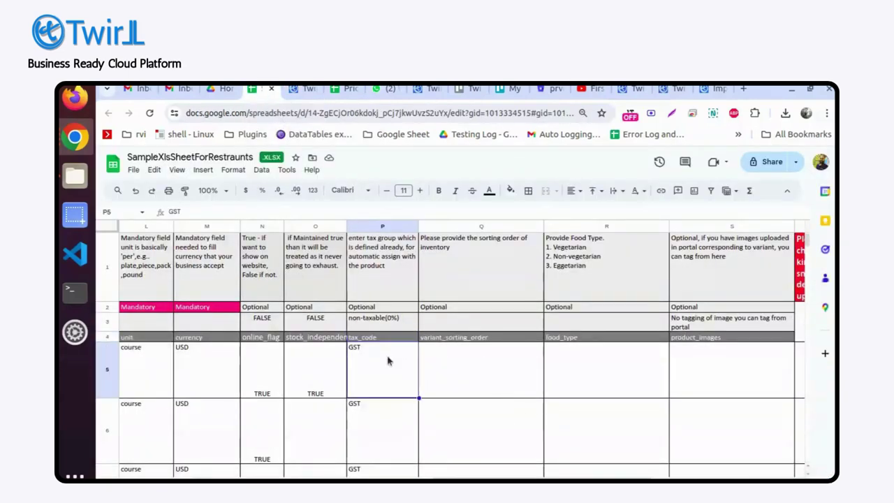
pyautogui.doubleClick(389, 361)
pyautogui.hotkey('ctrl', 'a')
pyautogui.hotkey('ctrl', 'v')
pyautogui.hotkey('shift', 'Down')
pyautogui.hotkey('shift', 'Down')
pyautogui.hotkey('shift', 'Down')
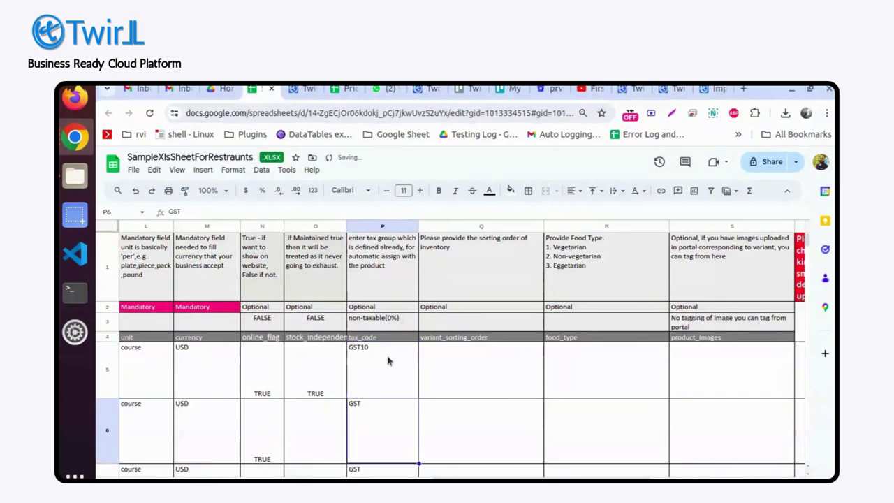
pyautogui.hotkey('ctrl', 'v')
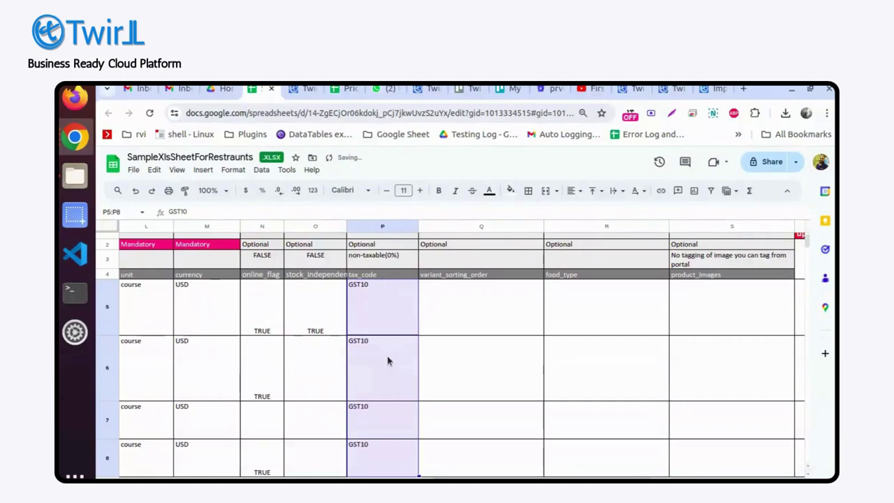
# Step: Enter 10, 20 and 30 as the variant_sorting_order values in cells Q5:Q7
pyautogui.press('Up')
pyautogui.press('Up')
pyautogui.press('Up')
pyautogui.press('Up')
pyautogui.press('Down')
pyautogui.press('Down')
pyautogui.press('Down')
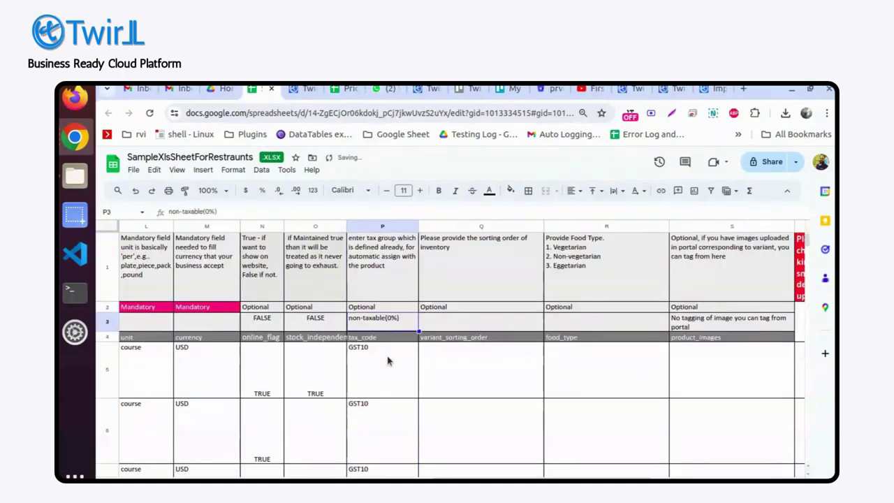
pyautogui.press('Right')
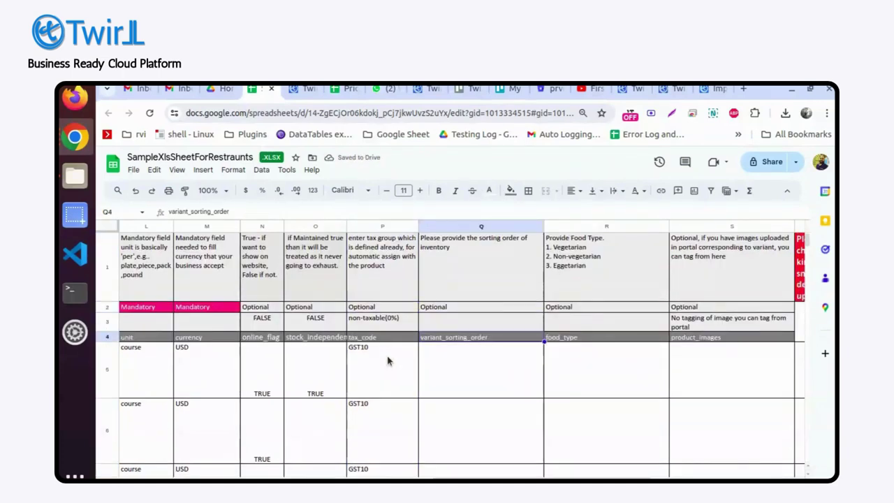
pyautogui.press('Down')
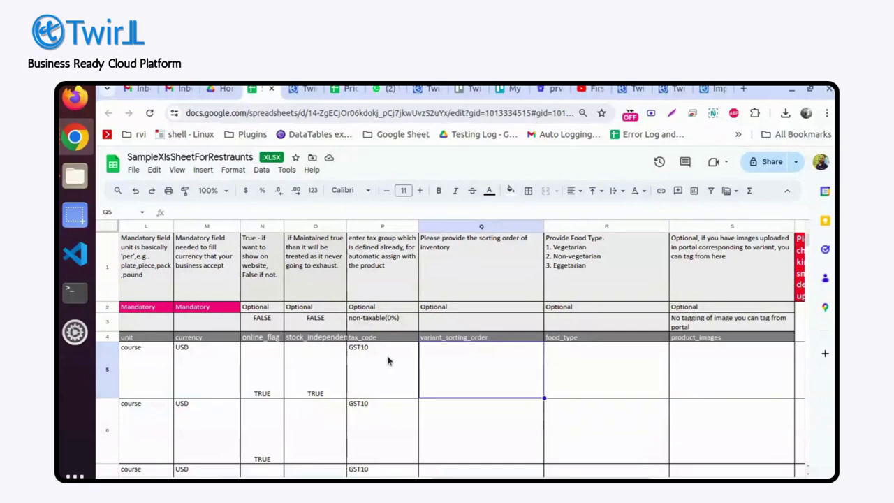
pyautogui.write('120')
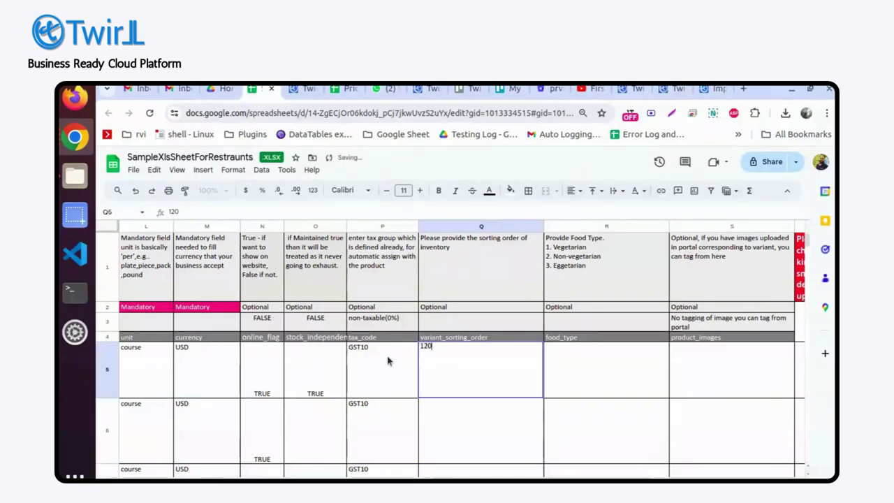
pyautogui.press('BackSpace')
pyautogui.press('BackSpace')
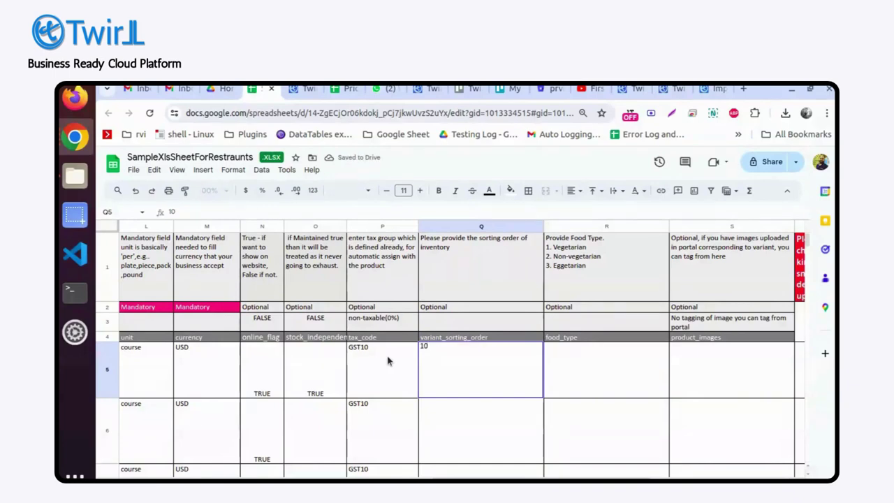
pyautogui.press('Return')
pyautogui.write('20')
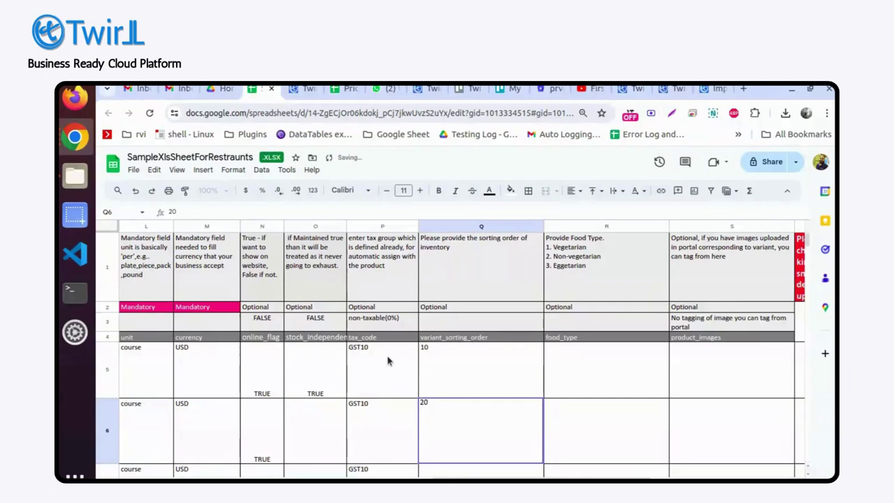
pyautogui.press('Return')
pyautogui.write('30')
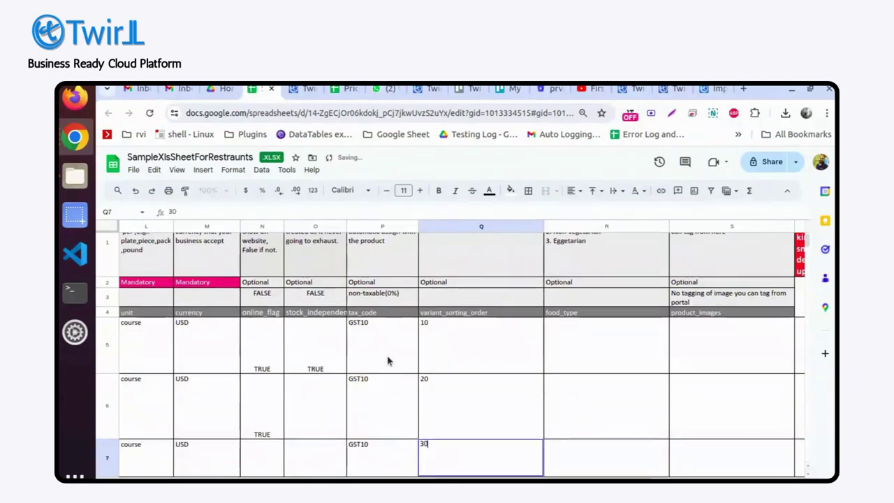
pyautogui.press('Return')
# Step: Examine the variant_sorting_order values in Q5:Q7 and the column's description in Q1
pyautogui.press('Up')
pyautogui.press('Up')
pyautogui.press('Up')
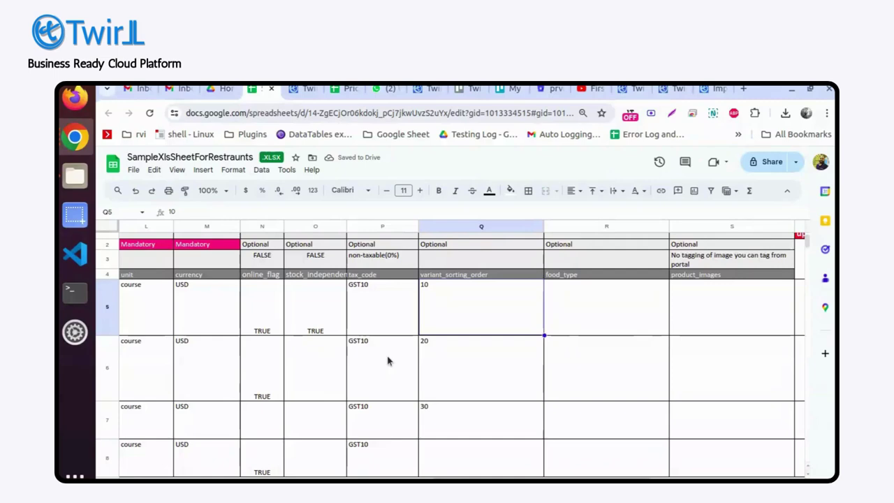
pyautogui.press('Down')
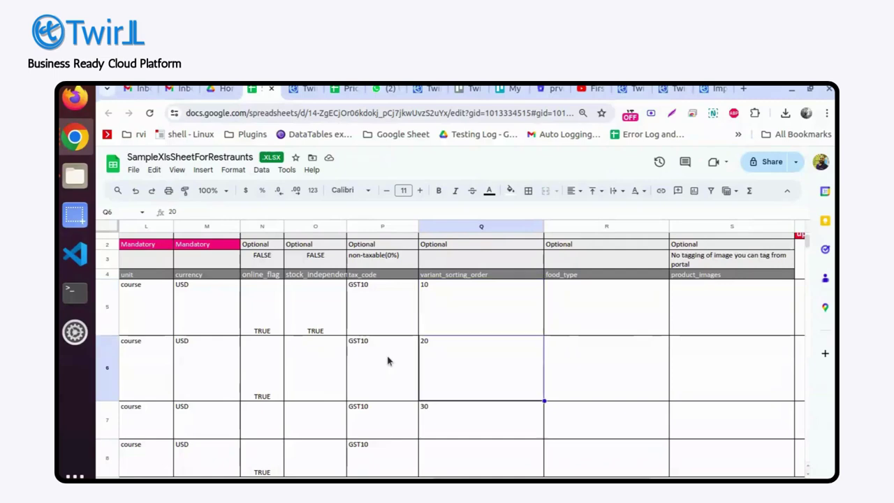
pyautogui.press('Down')
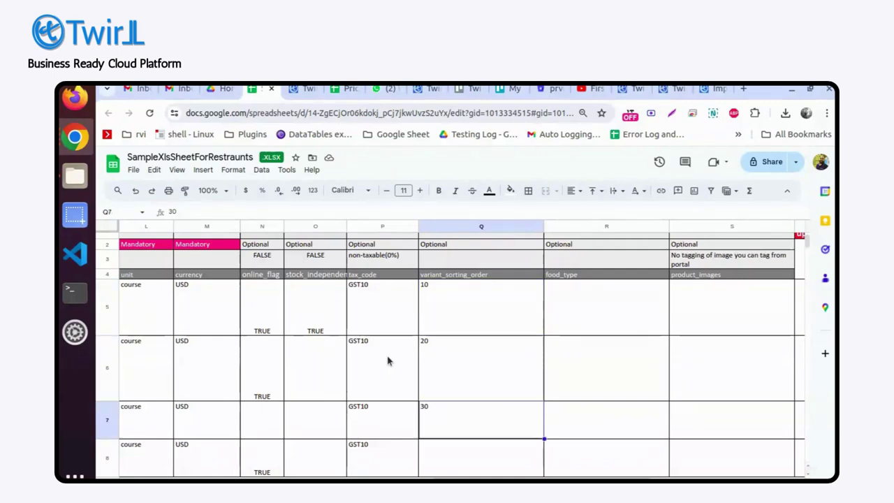
pyautogui.press('Up')
pyautogui.press('Up')
pyautogui.press('Up')
pyautogui.press('Up')
pyautogui.press('Up')
pyautogui.press('Up')
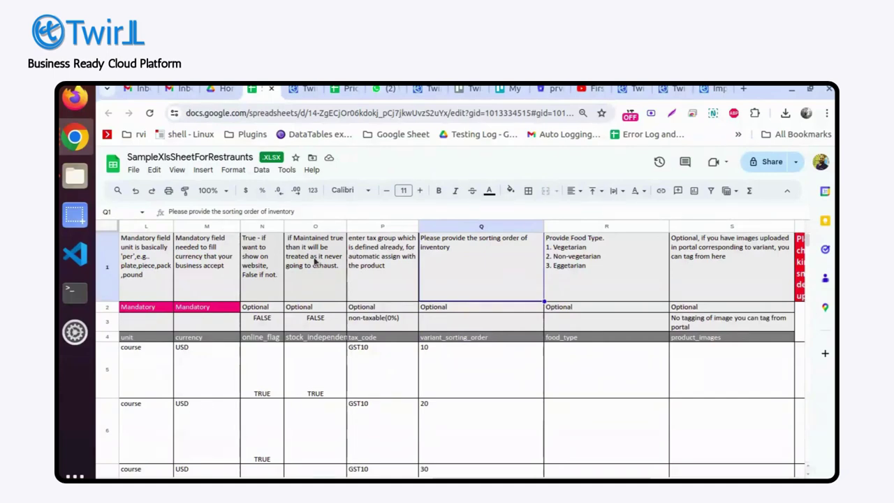
# Step: Switch to Twirll, open the Cheese item from Item Overview, and examine its variants table and variant sorting option
pyautogui.click(299, 90)
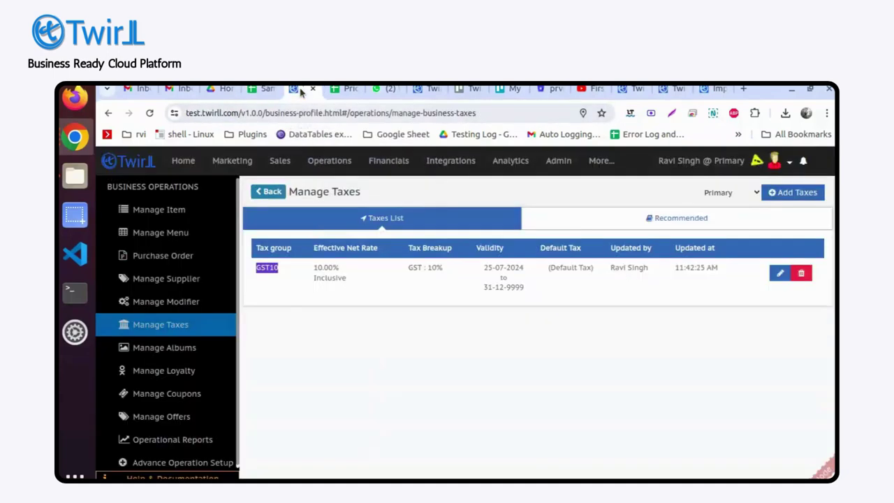
pyautogui.click(329, 161)
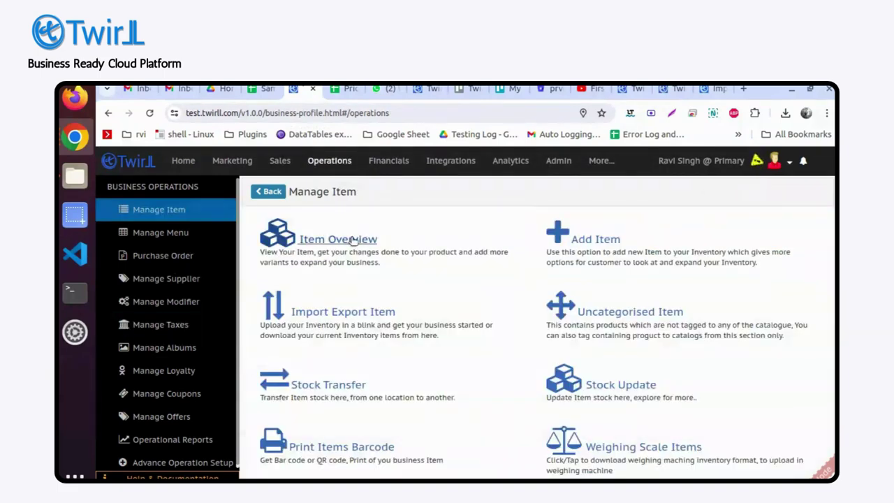
pyautogui.click(353, 241)
pyautogui.click(375, 322)
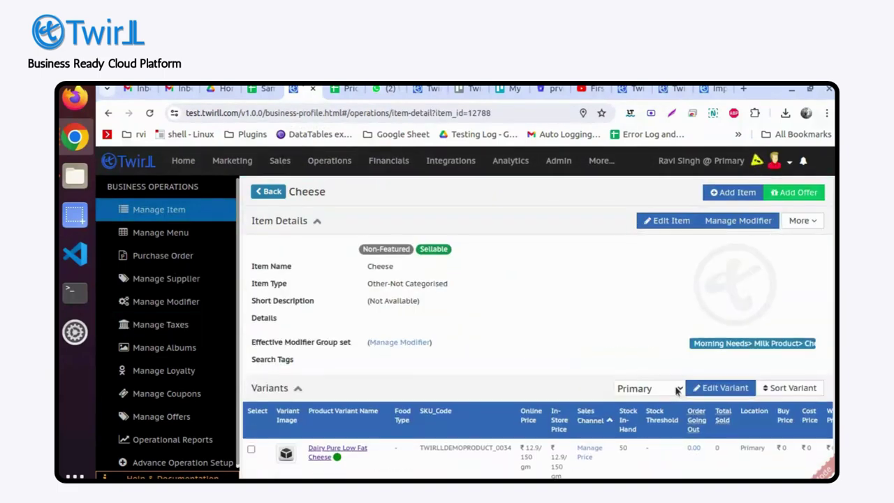
pyautogui.scroll(-2, 676, 391)
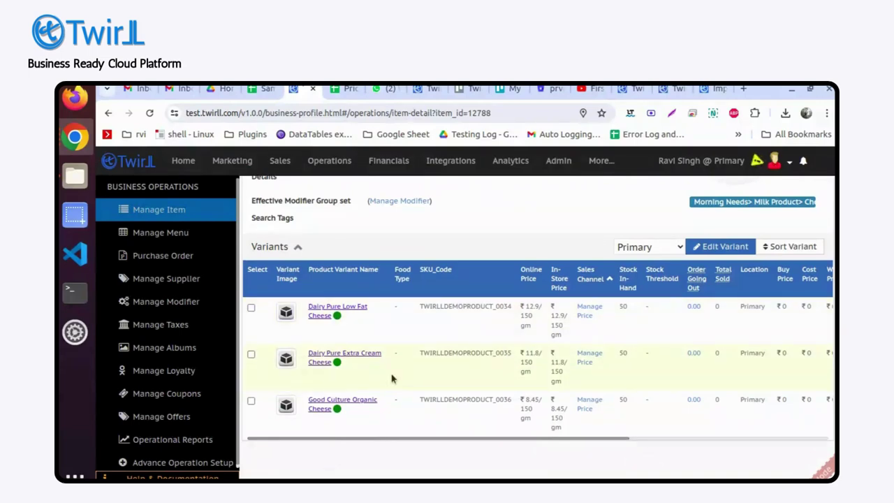
pyautogui.hscroll(5, 575, 419)
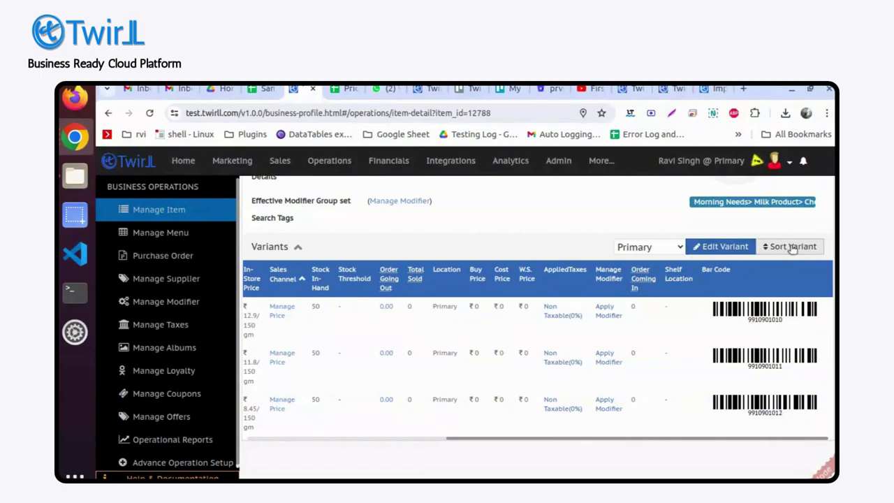
pyautogui.scroll(3, 531, 314)
# Step: Switch back to the spreadsheet and examine the food_type and product_images columns and the upload note in column T
pyautogui.click(262, 90)
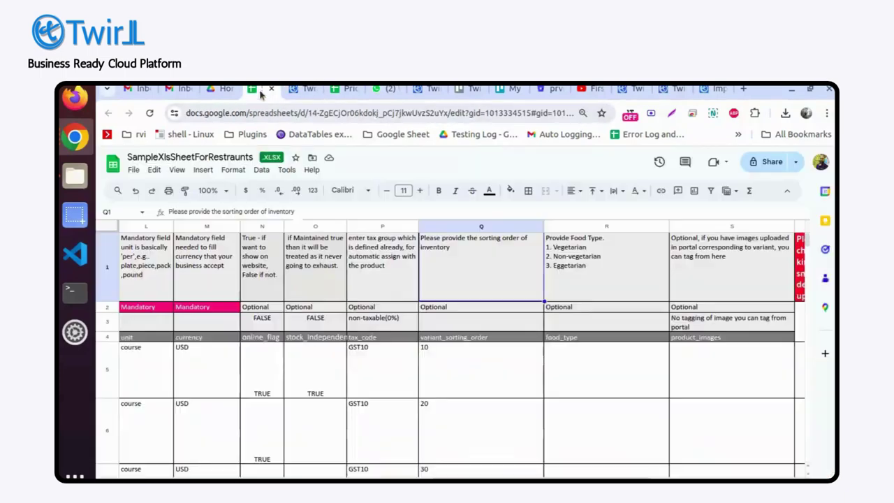
pyautogui.click(601, 356)
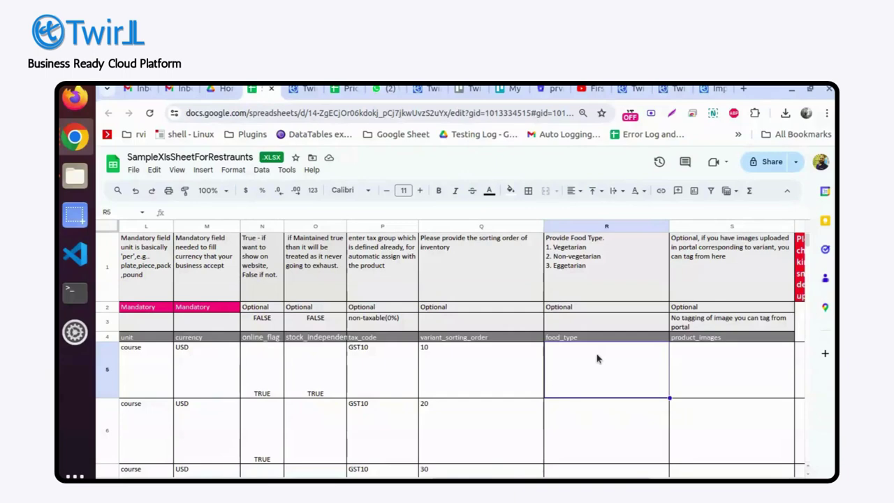
pyautogui.press('Right')
pyautogui.press('Left')
pyautogui.press('Left')
pyautogui.press('Left')
pyautogui.press('Left')
pyautogui.press('Left')
pyautogui.press('Left')
pyautogui.press('Left')
pyautogui.press('Left')
pyautogui.press('Left')
pyautogui.press('Left')
pyautogui.press('Left')
pyautogui.press('Left')
pyautogui.press('Left')
pyautogui.press('Left')
pyautogui.press('Left')
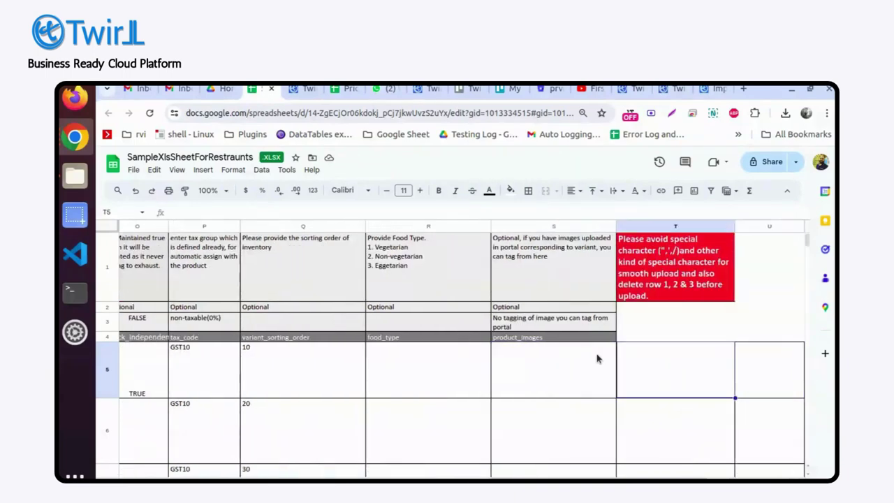
pyautogui.press('Left')
pyautogui.press('Left')
pyautogui.press('Left')
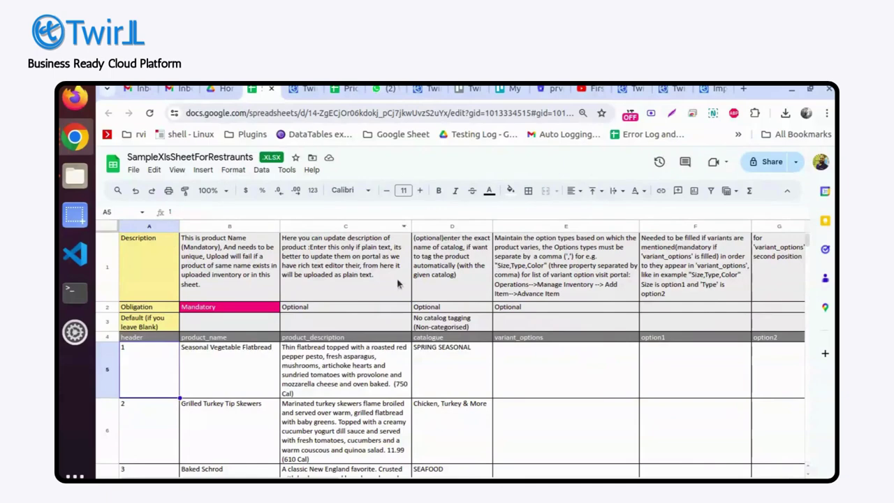
# Step: Delete instruction rows 1 to 3 above the header row, and check the remaining columns
pyautogui.click(104, 274)
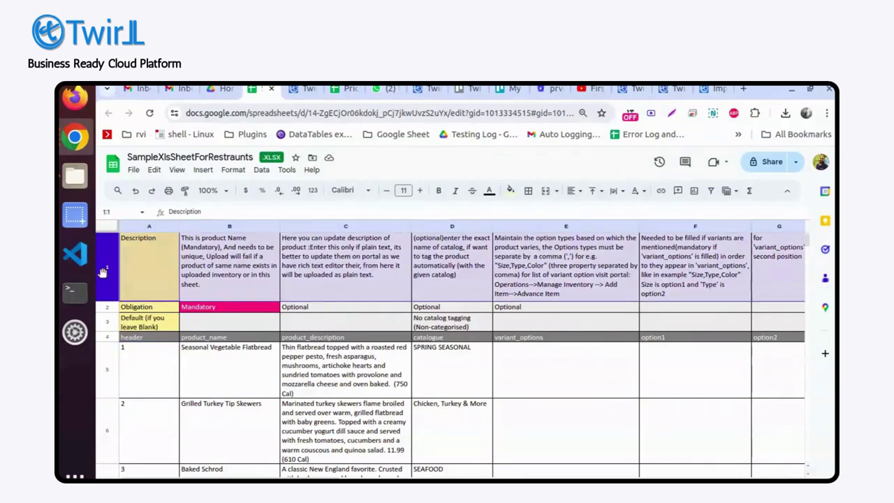
pyautogui.hotkey('shift', 'Down')
pyautogui.hotkey('shift', 'Down')
pyautogui.rightClick(107, 280)
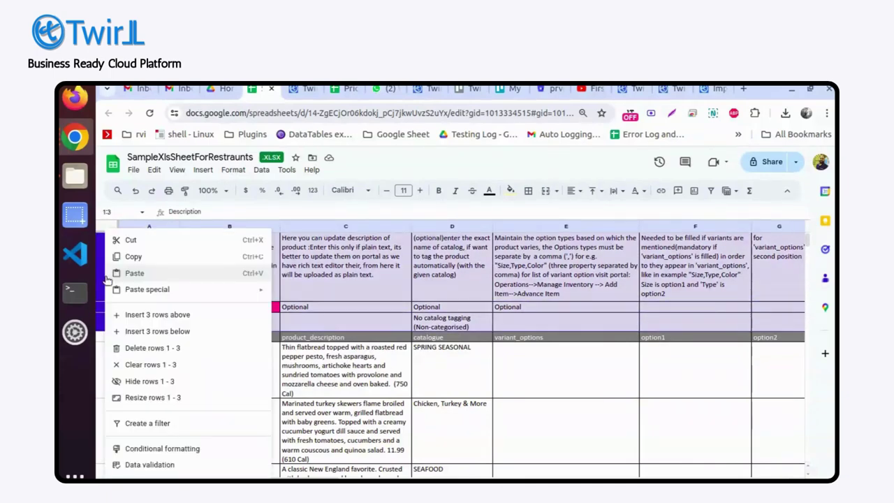
pyautogui.click(175, 347)
pyautogui.click(406, 261)
pyautogui.hscroll(10, 488, 311)
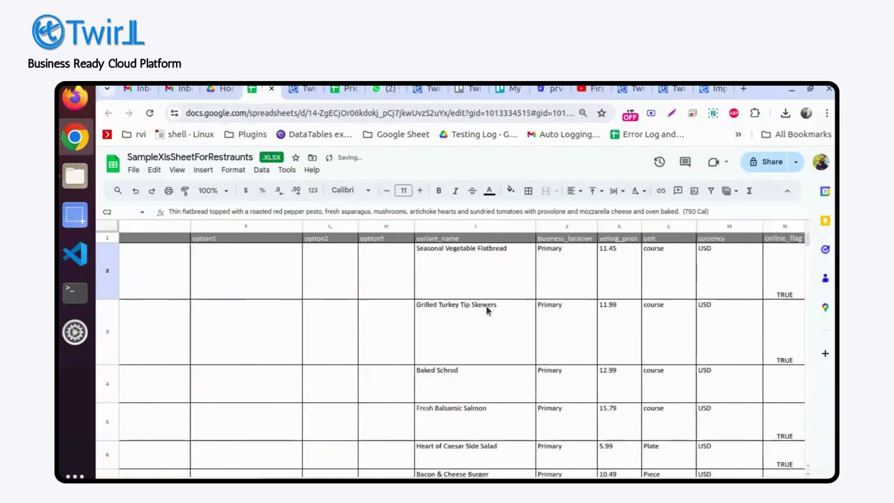
pyautogui.hscroll(-10, 487, 311)
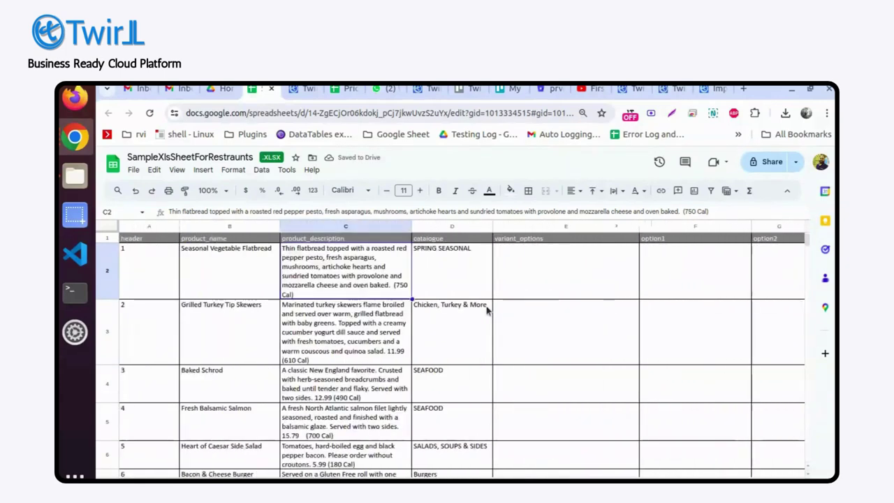
# Step: Switch to Twirll and load SampleXlsSheetForRestraunts.xlsx on the Export/Import Inventory page as new inventory
pyautogui.click(297, 88)
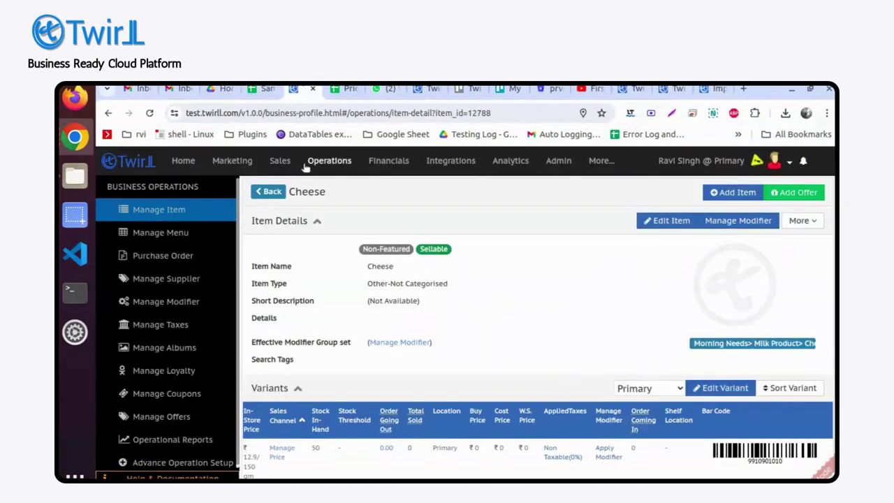
pyautogui.click(332, 163)
pyautogui.click(360, 312)
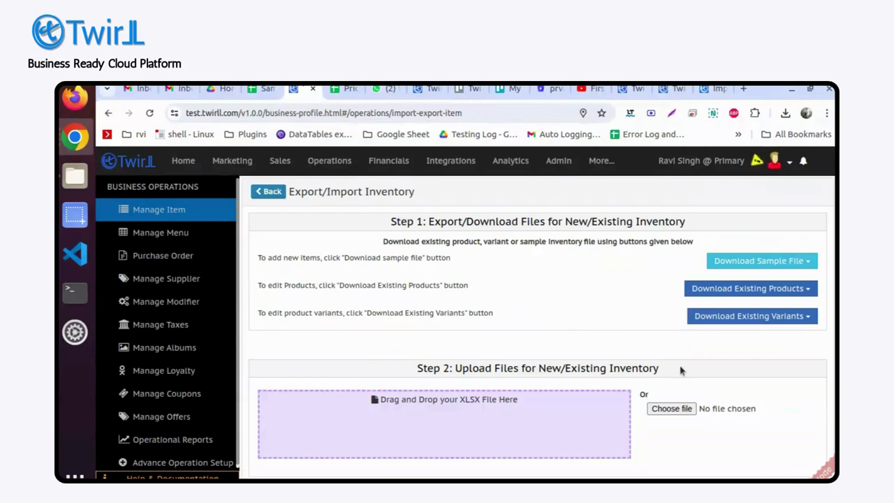
pyautogui.click(667, 409)
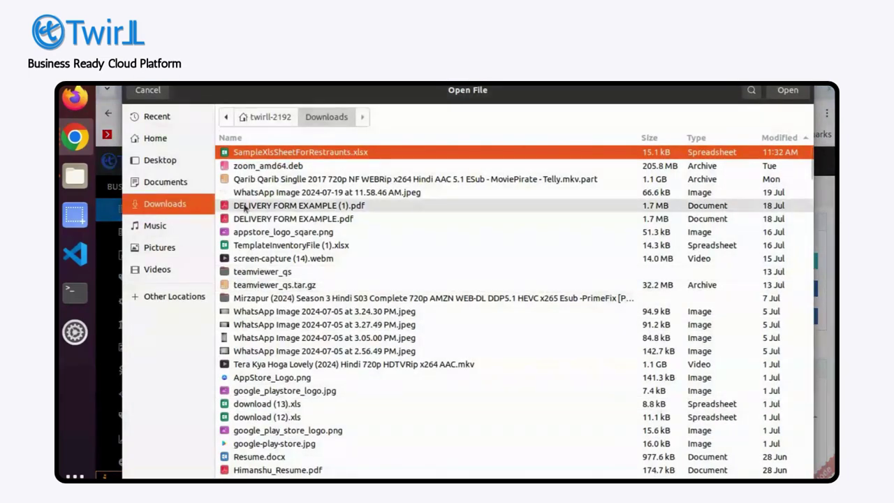
pyautogui.click(793, 95)
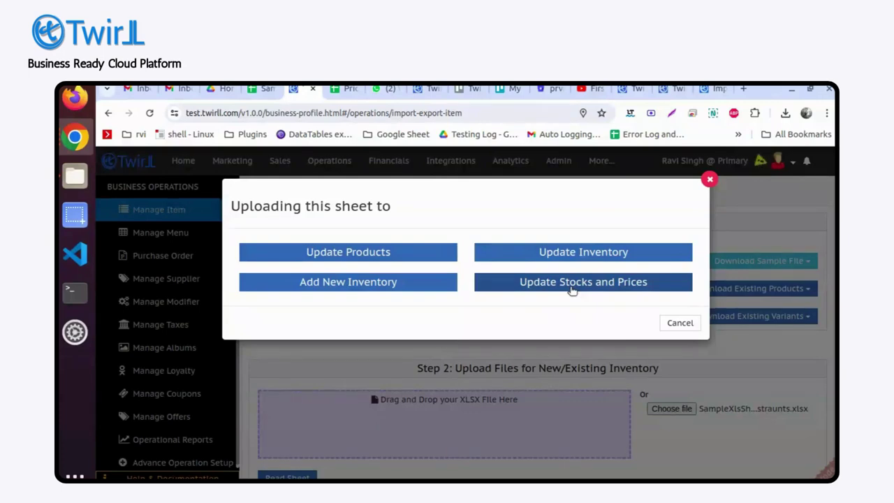
pyautogui.click(353, 283)
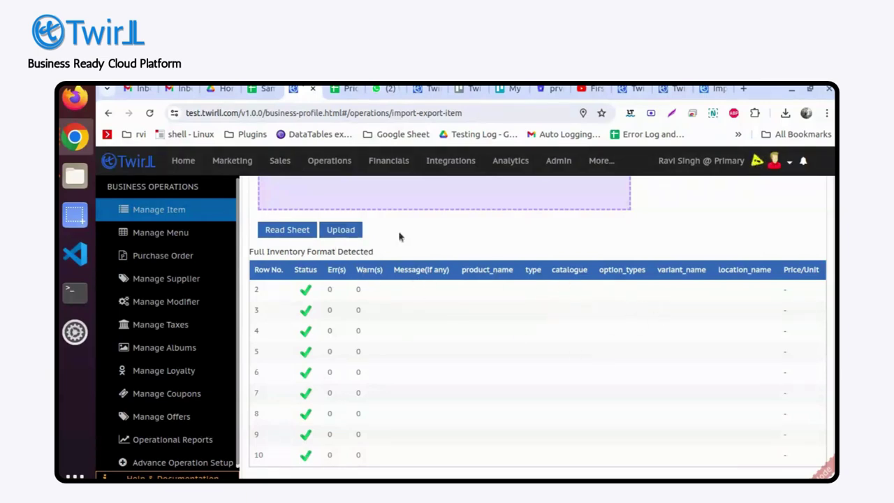
pyautogui.scroll(4, 529, 254)
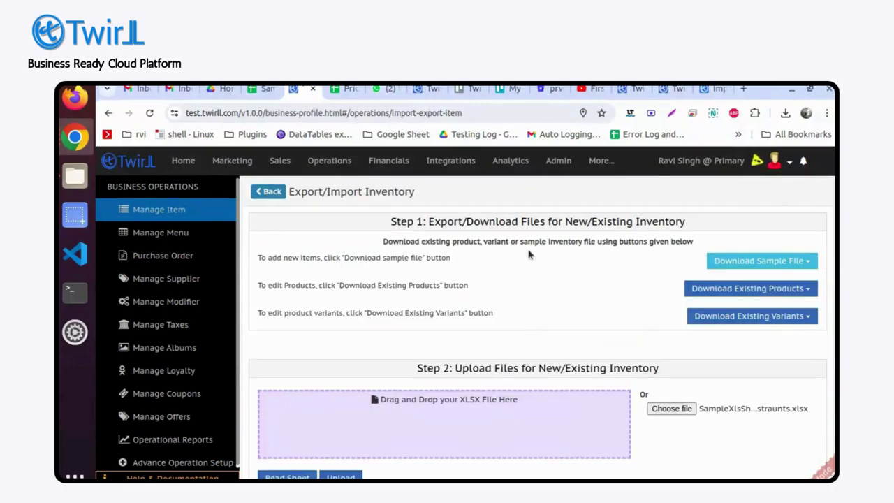
# Step: Switch back to the restaurant spreadsheet and download it as a Microsoft Excel (.xlsx) file
pyautogui.click(260, 90)
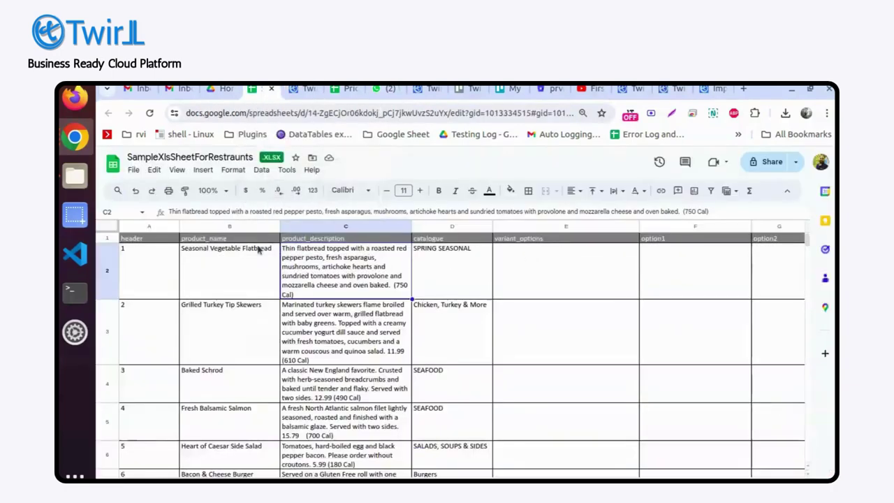
pyautogui.click(135, 170)
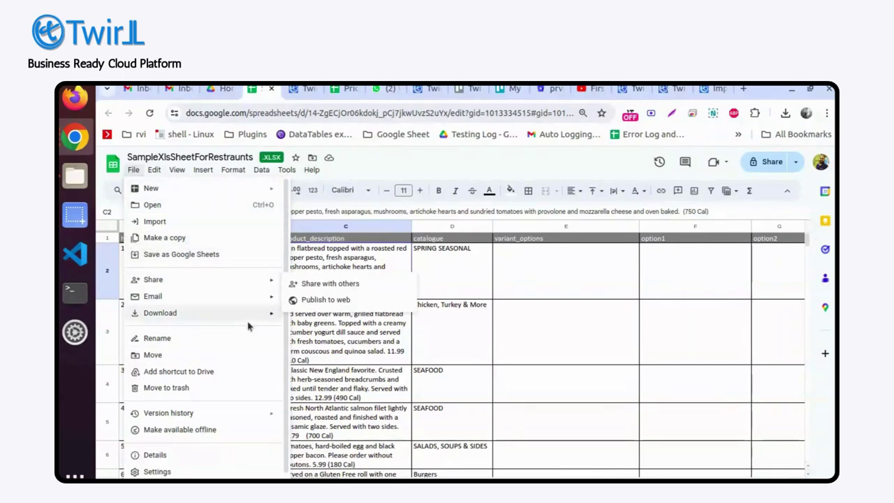
pyautogui.moveTo(261, 313)
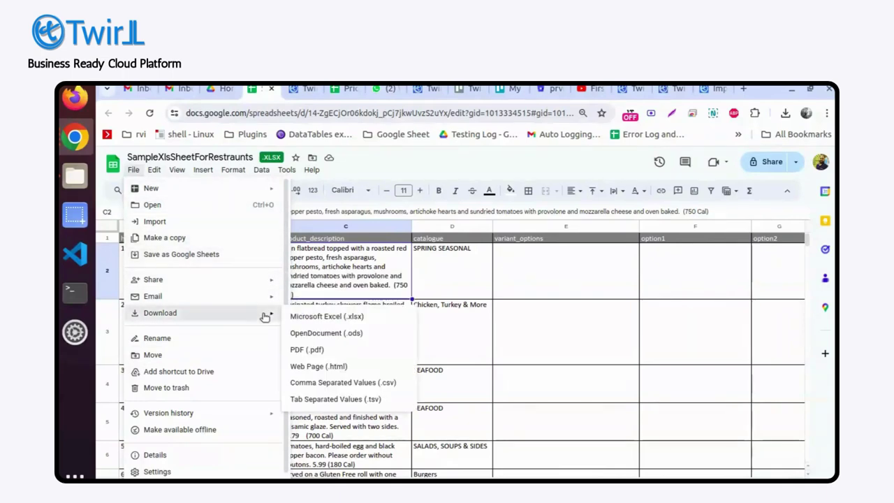
pyautogui.click(346, 317)
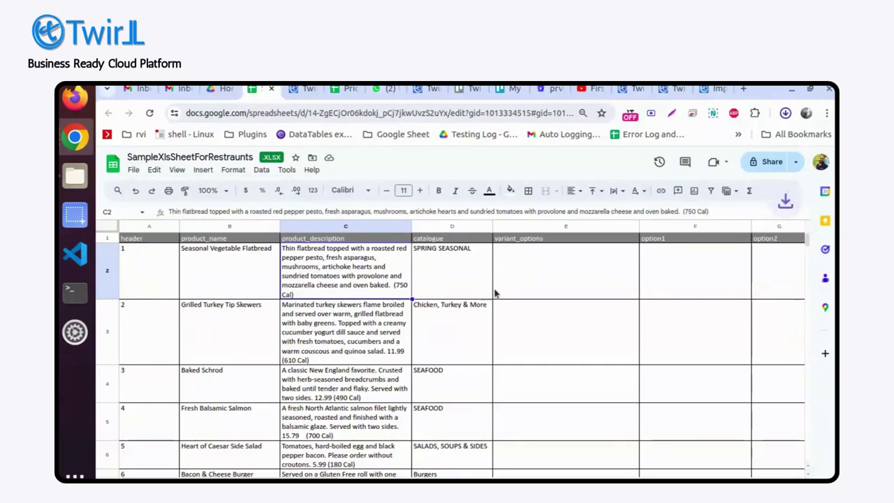
# Step: Switch to Twirll, reopen Import Export Item, load SampleXlsSheetForRestraunts (1).xlsx as new inventory, and check the rows read from it
pyautogui.click(296, 91)
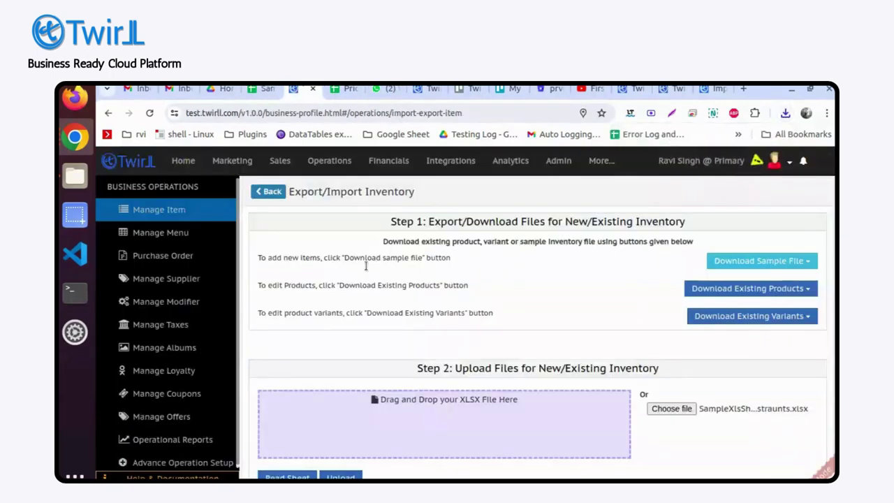
pyautogui.click(267, 191)
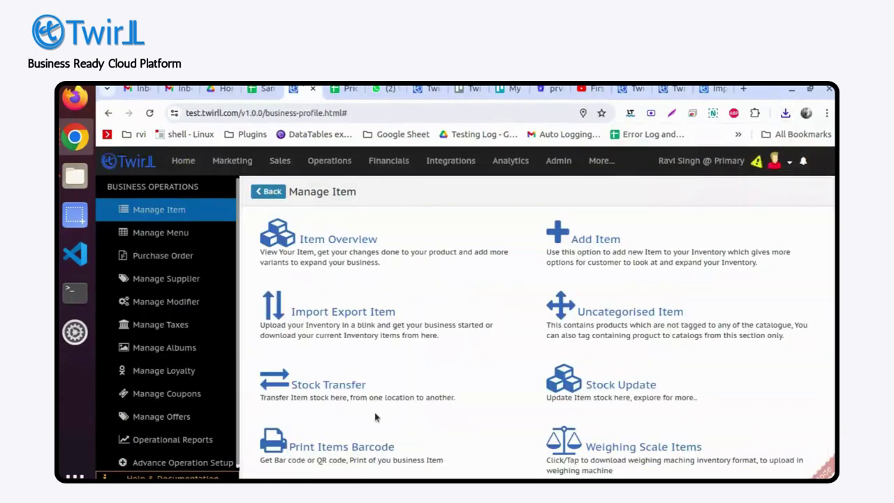
pyautogui.click(334, 313)
pyautogui.click(671, 408)
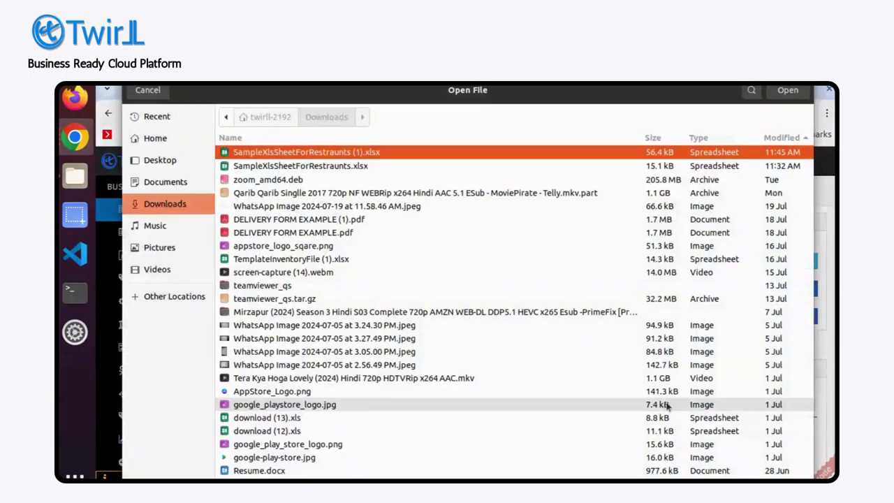
pyautogui.click(789, 91)
pyautogui.click(394, 282)
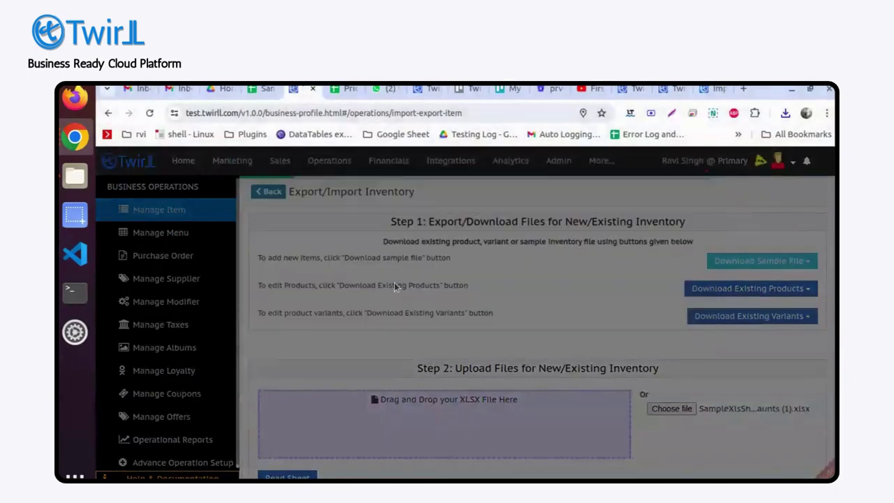
pyautogui.scroll(-3, 549, 399)
pyautogui.scroll(-2, 549, 399)
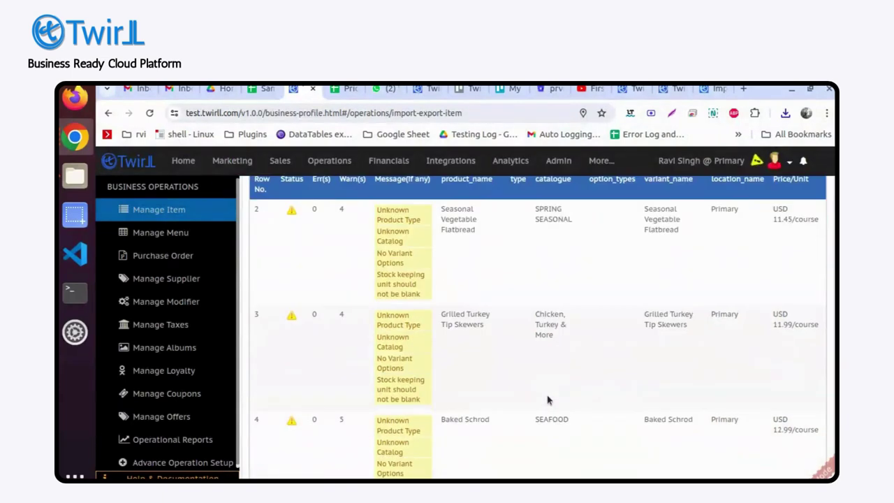
pyautogui.scroll(2, 549, 399)
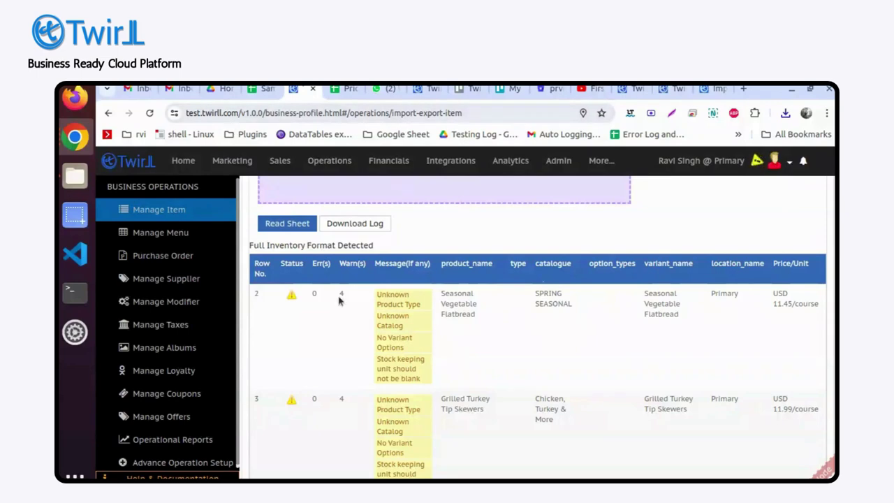
# Step: Examine the existing catalogs and the Morning Needs categories in Browse Menu, and view the Item Overview list
pyautogui.click(171, 232)
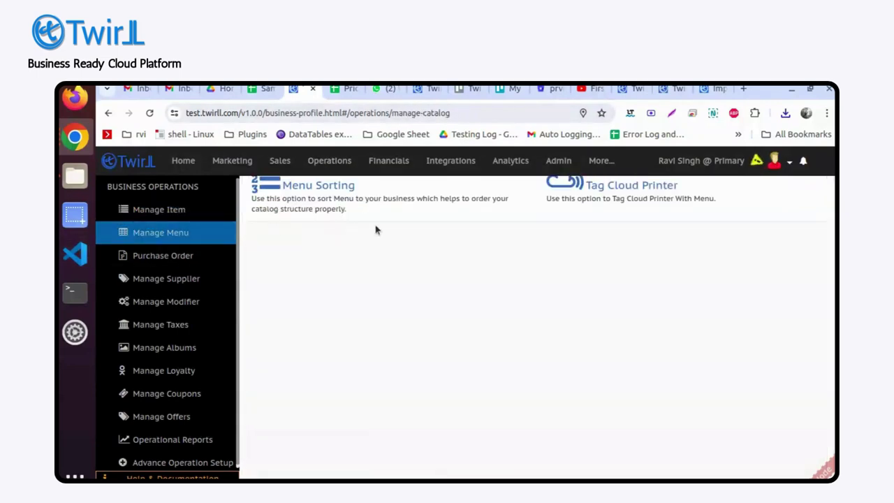
pyautogui.click(324, 239)
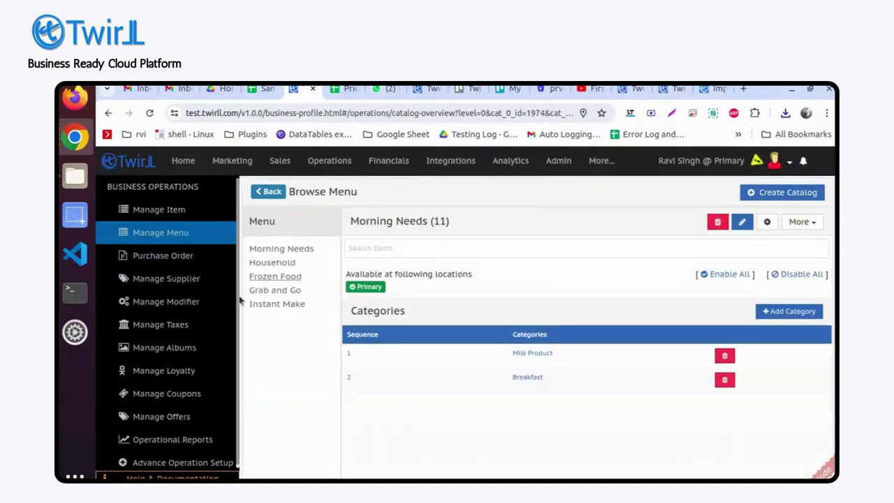
pyautogui.click(270, 193)
pyautogui.click(270, 193)
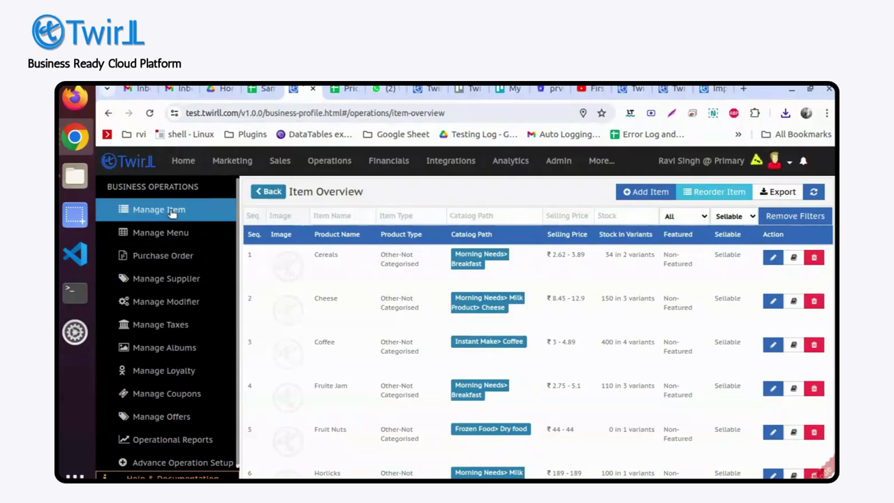
# Step: Return to Import Export Item and load SampleXlsSheetForRestraunts (1).xlsx again as new inventory
pyautogui.click(173, 212)
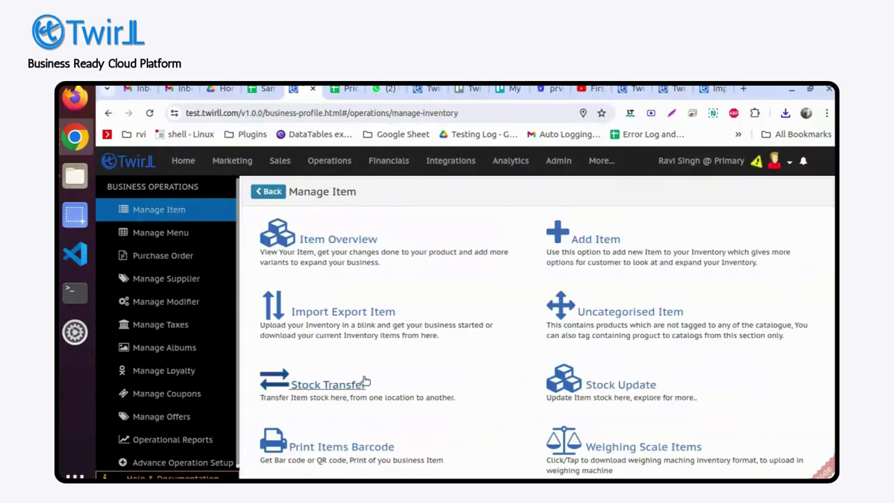
pyautogui.click(357, 314)
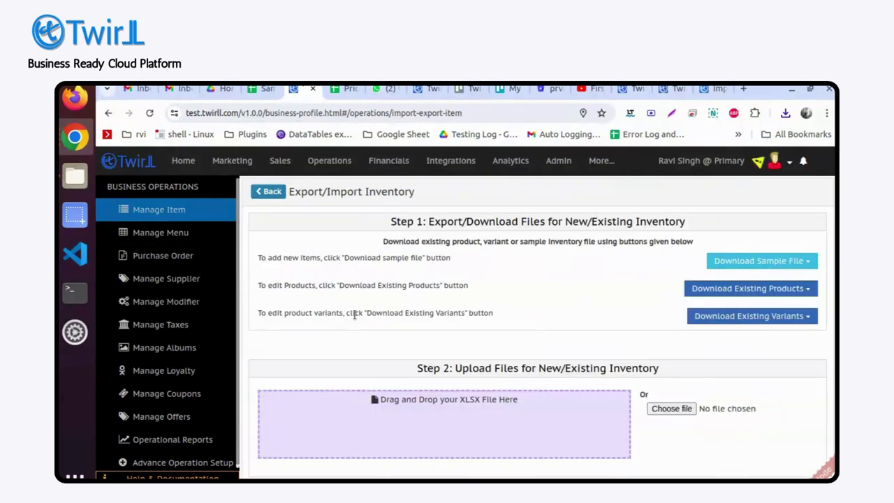
pyautogui.click(671, 411)
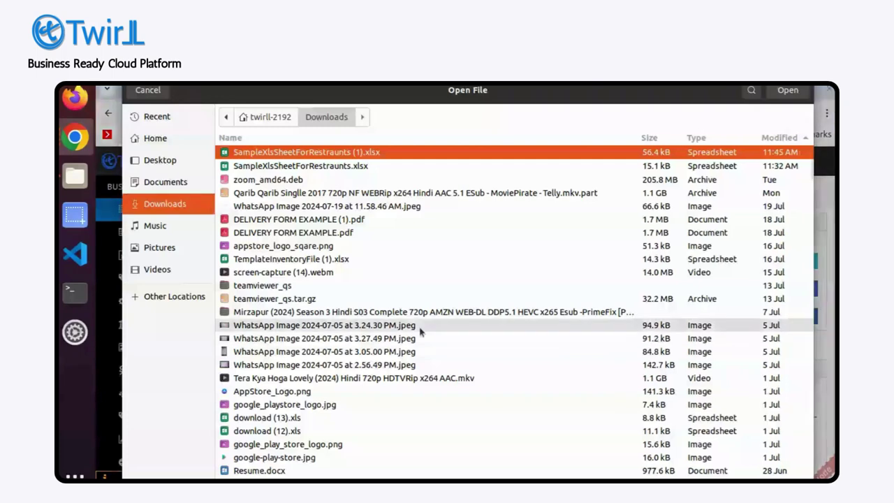
pyautogui.click(807, 95)
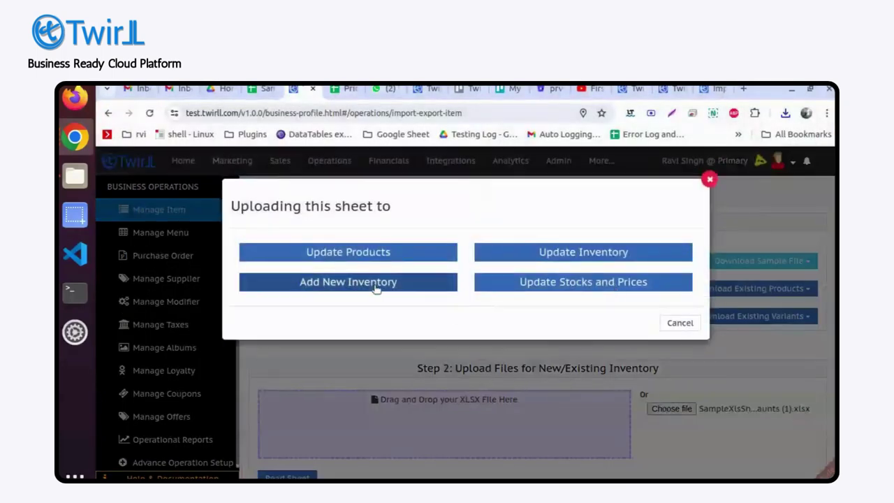
pyautogui.click(374, 285)
# Step: Examine each sheet row's status, errors, warnings and messages in the import results table
pyautogui.scroll(-5, 454, 334)
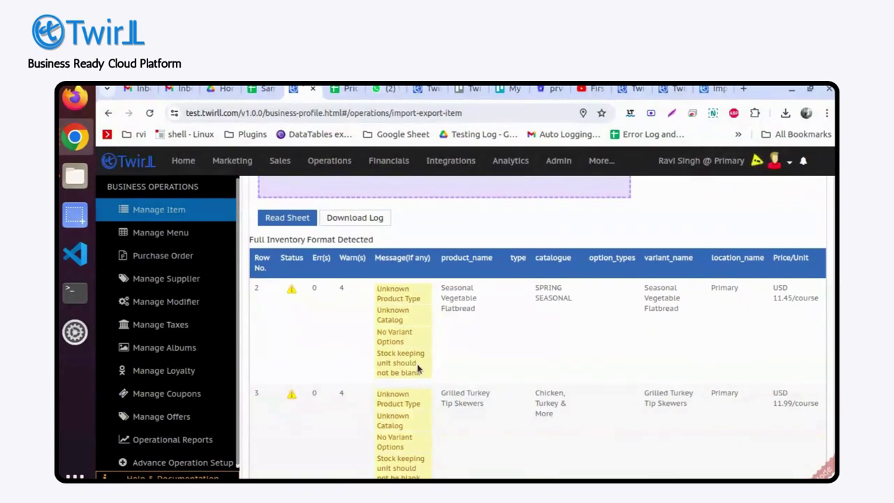
pyautogui.scroll(-8, 417, 369)
pyautogui.scroll(2, 417, 369)
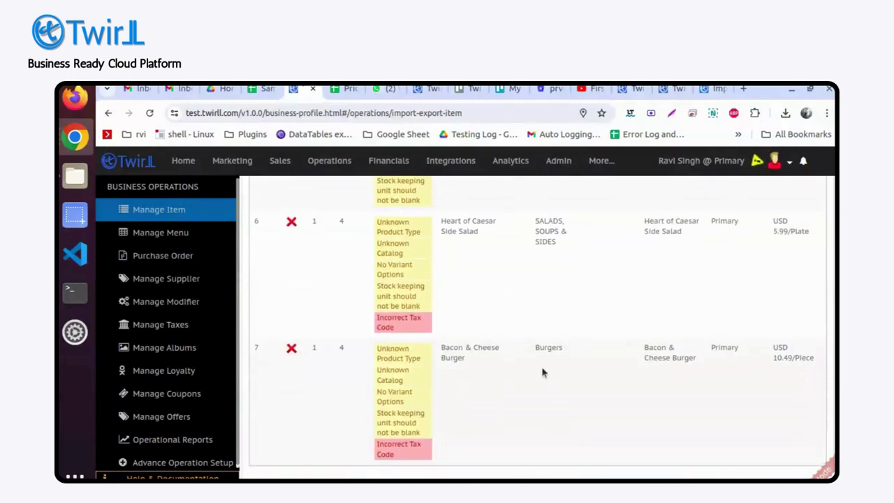
pyautogui.scroll(1, 543, 371)
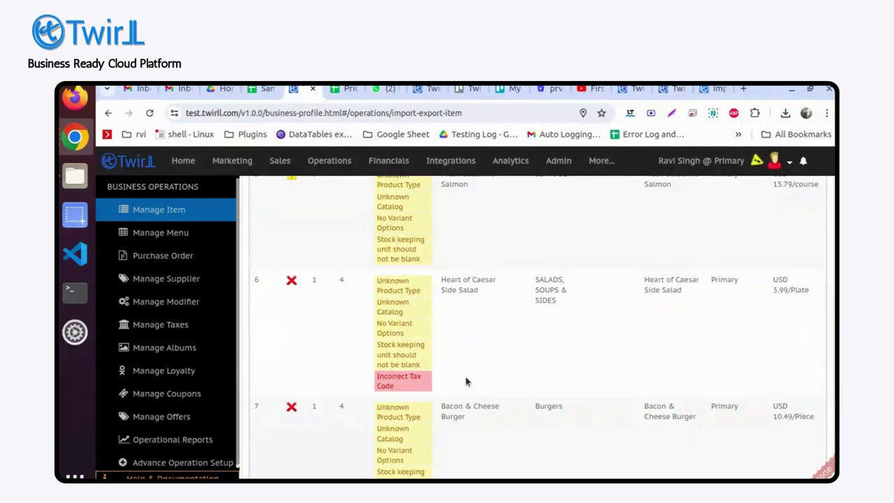
pyautogui.scroll(2, 467, 382)
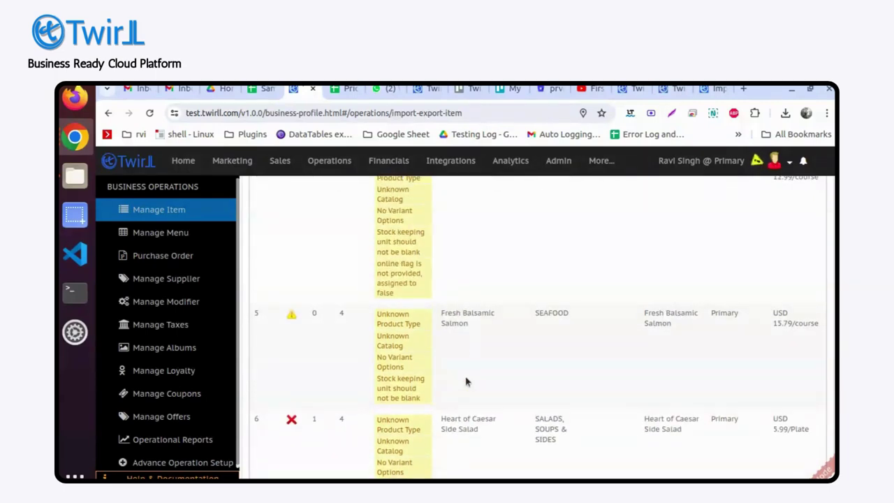
pyautogui.scroll(10, 467, 381)
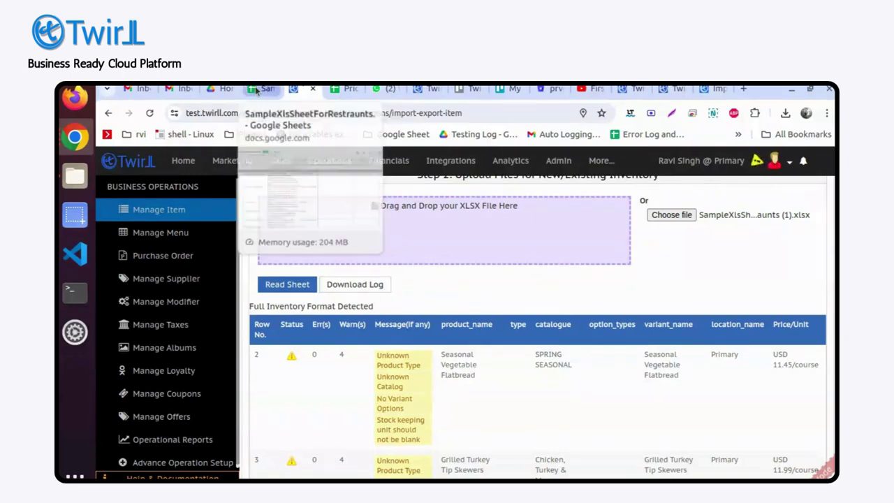
pyautogui.scroll(3, 570, 313)
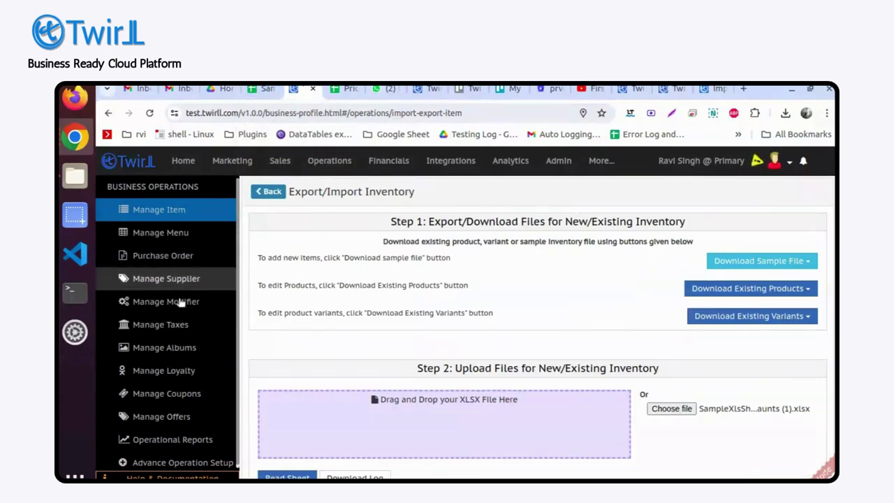
pyautogui.click(75, 137)
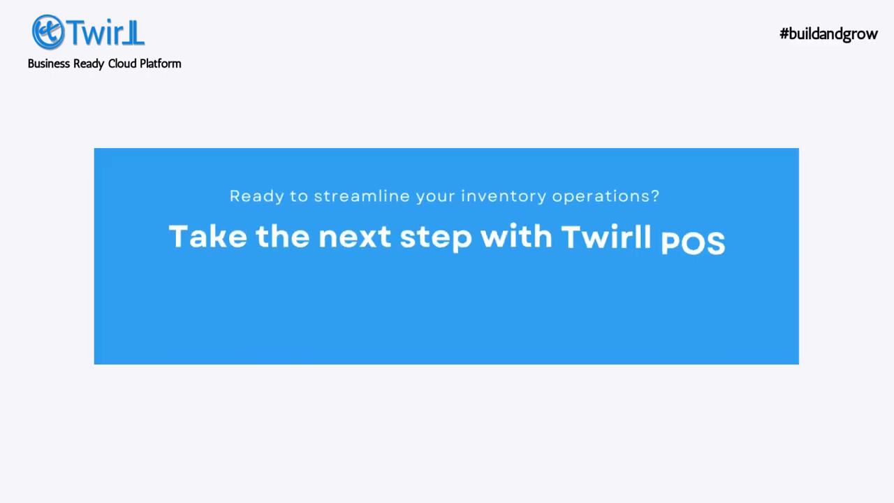